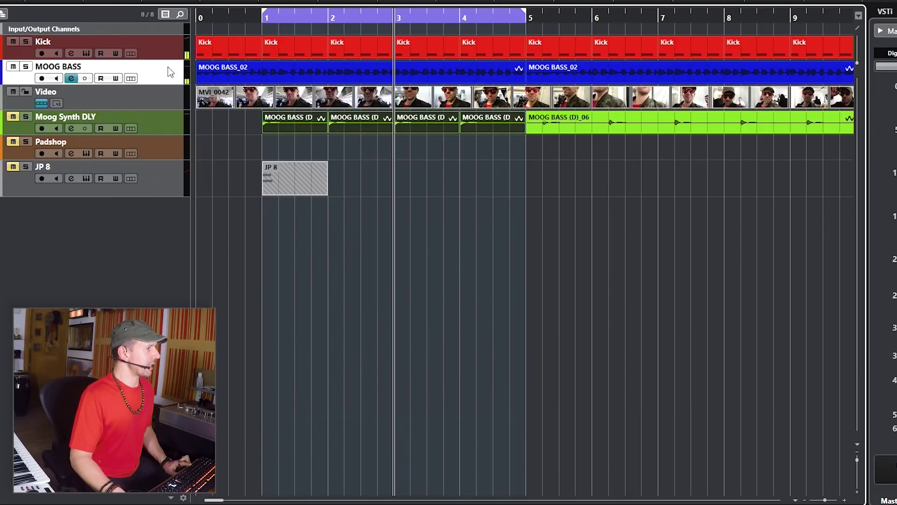
Open the MOOG BASS channel settings and check the Kick and bass parts with playback
{"action": "left_click", "coordinate": [71, 79]}
{"action": "key", "text": "space"}
{"action": "key", "text": "space"}
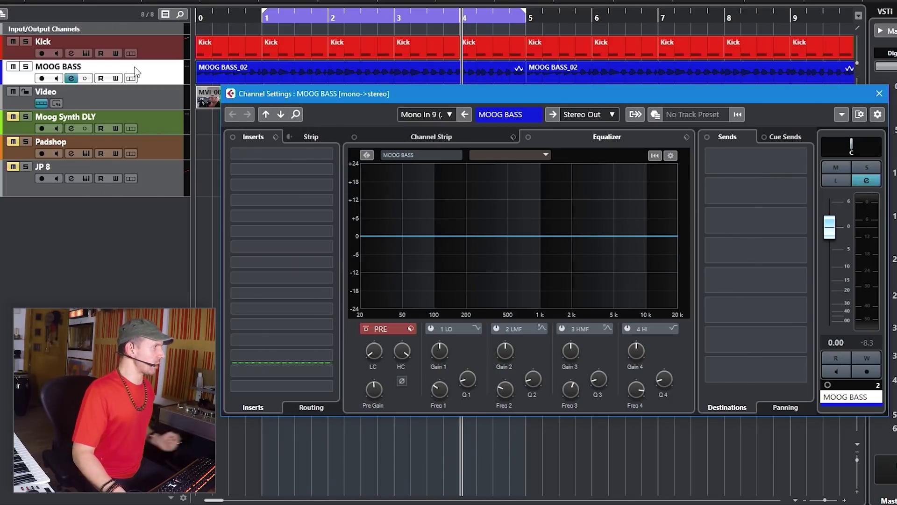
In the Kick channel's equalizer, enable spectrum comparison, choose MOOG BASS as the comparison channel, and start playback
{"action": "left_click", "coordinate": [71, 53]}
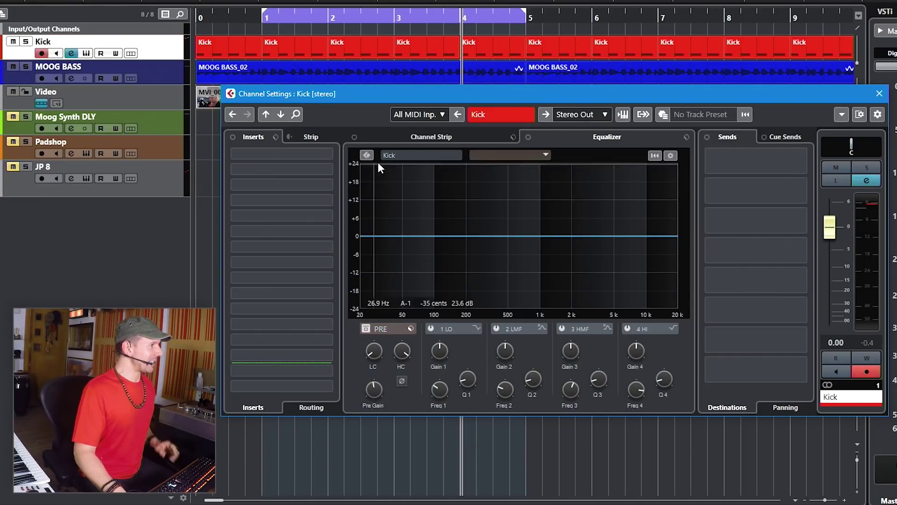
{"action": "left_click", "coordinate": [367, 155]}
{"action": "left_click", "coordinate": [500, 154]}
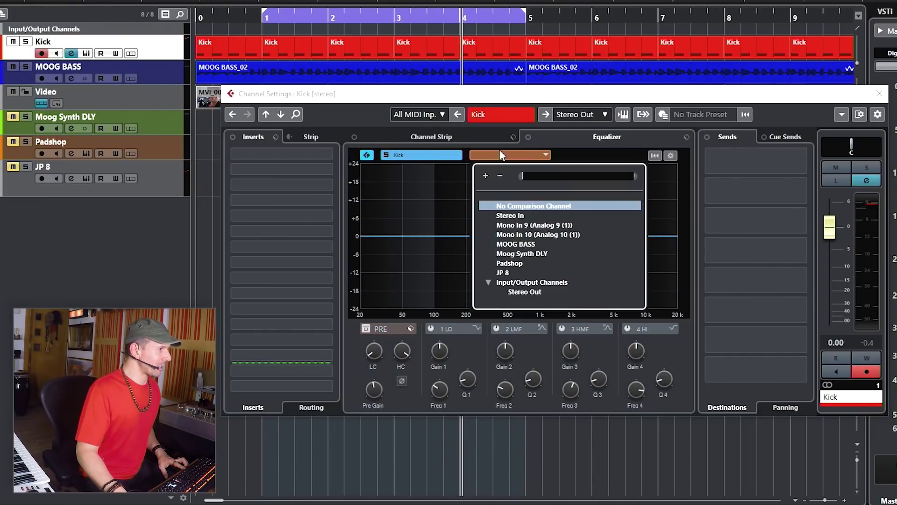
{"action": "left_click", "coordinate": [520, 243]}
{"action": "key", "text": "space"}
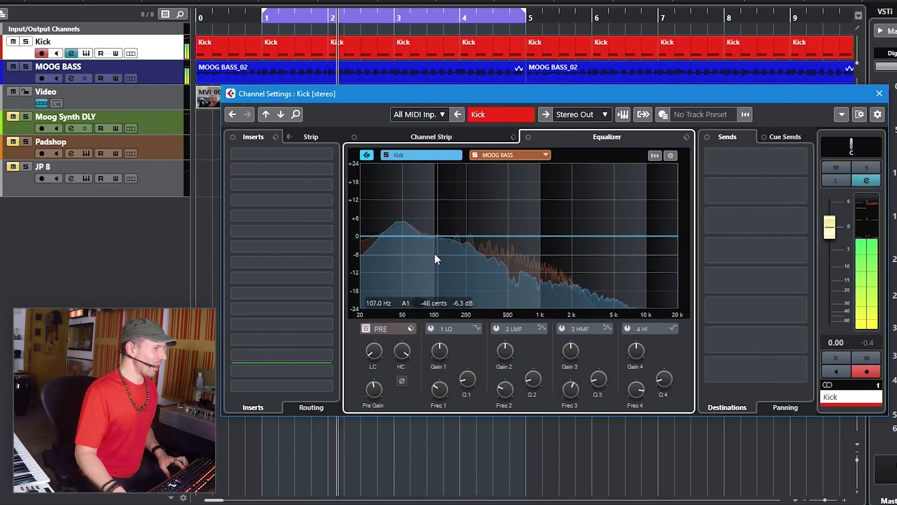
Cut MOOG BASS by about 9 dB near 50 Hz with EQ band 2, and bypass the band briefly to compare
{"action": "left_click", "coordinate": [496, 155]}
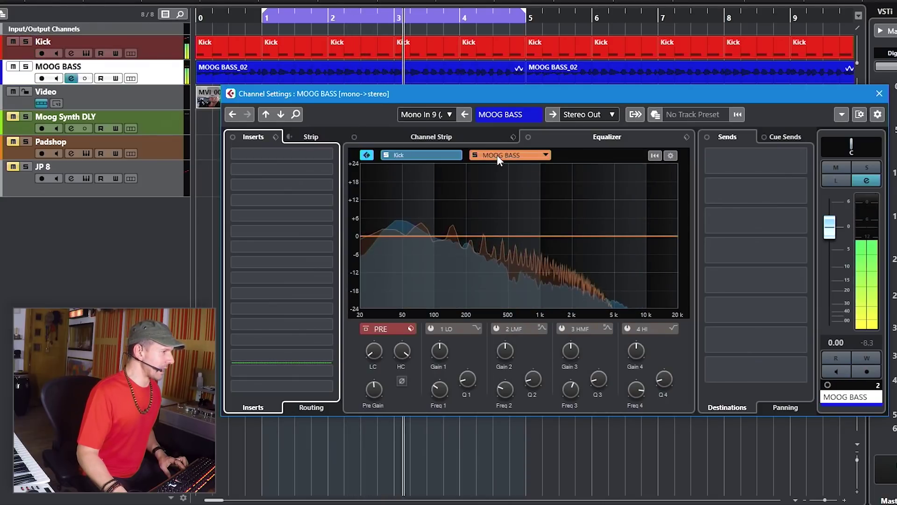
{"action": "left_click_drag", "start_coordinate": [492, 234], "coordinate": [401, 262]}
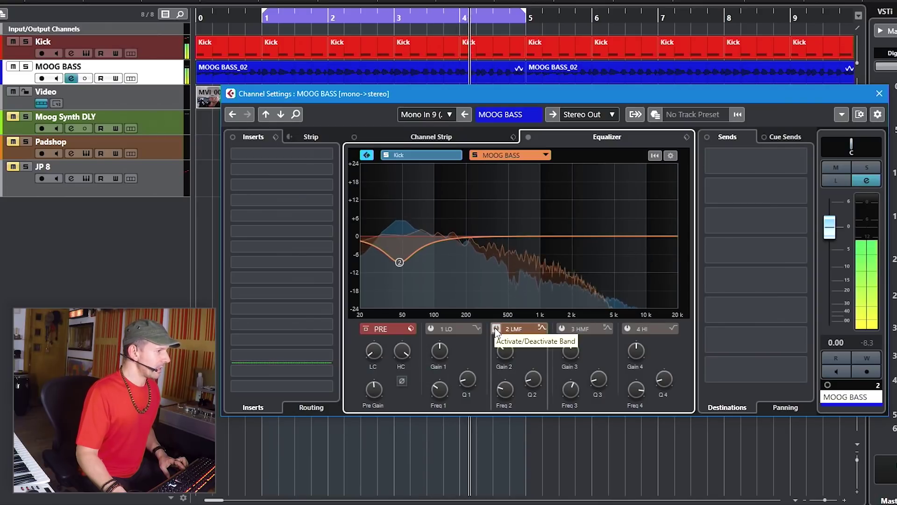
{"action": "left_click", "coordinate": [496, 329]}
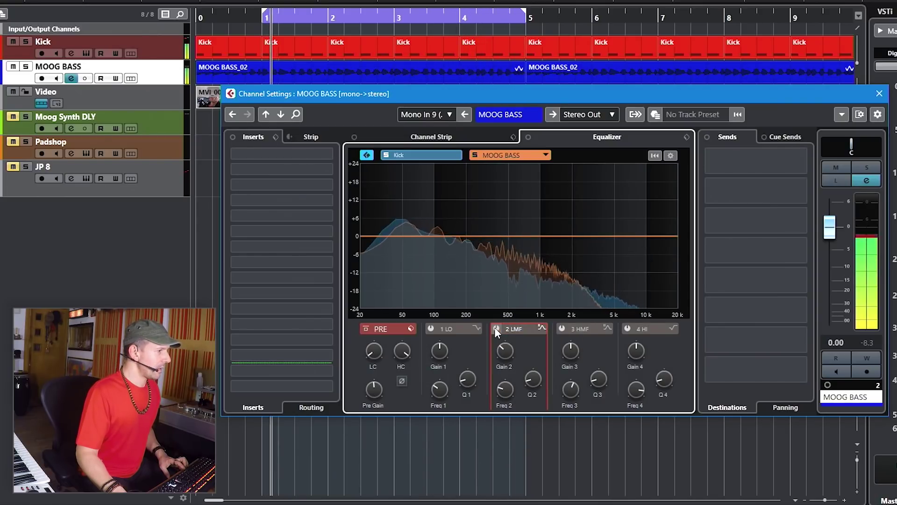
{"action": "left_click", "coordinate": [496, 329]}
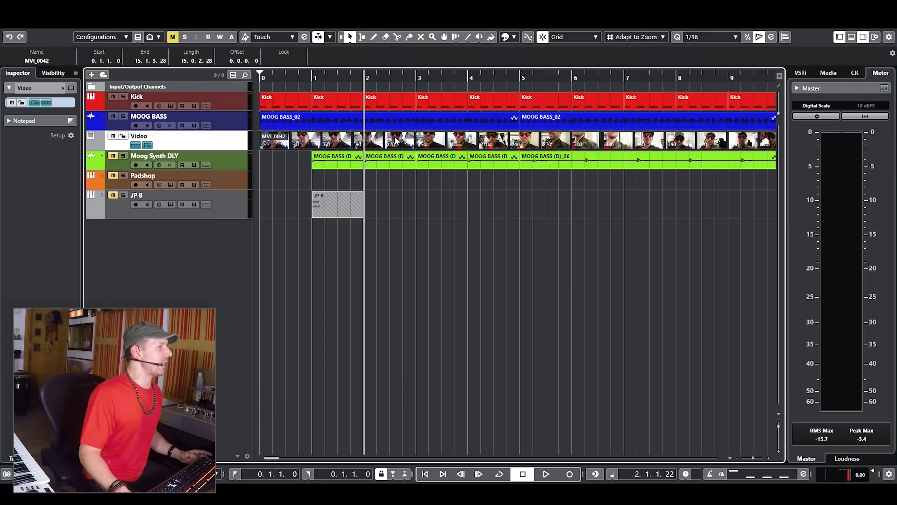
Open the Video track's clip in the video player and play it back
{"action": "double_click", "coordinate": [395, 140]}
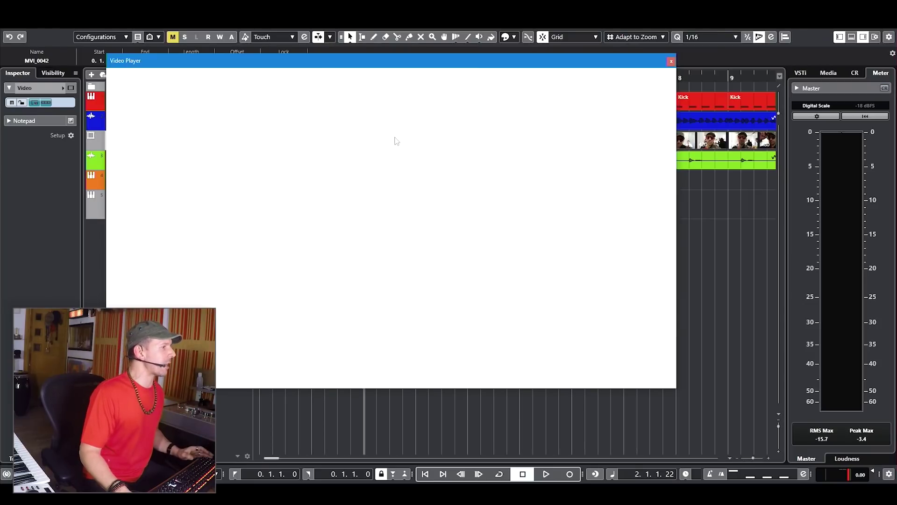
{"action": "key", "text": "space"}
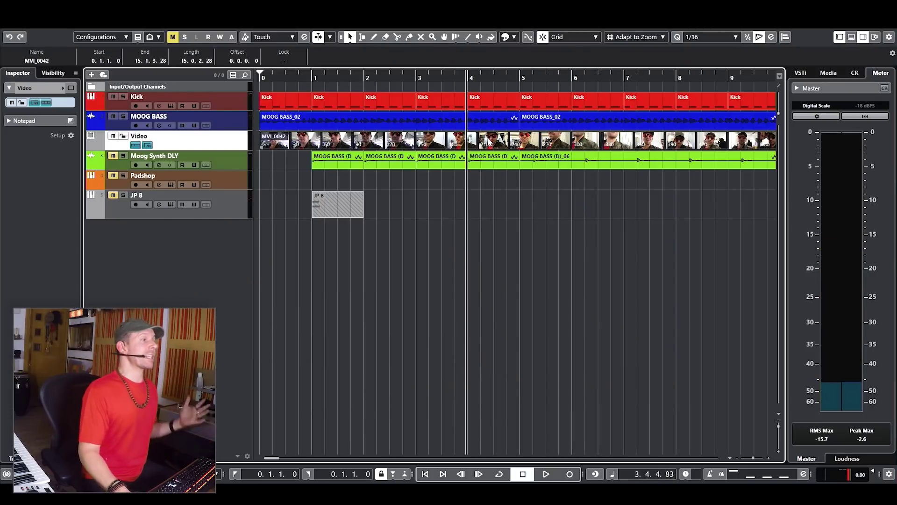
Set the locators from 2.4.1.0 to just past bar 5 and export that range as the video "Video Exp Test V2"
{"action": "left_click", "coordinate": [403, 79], "text": "ctrl"}
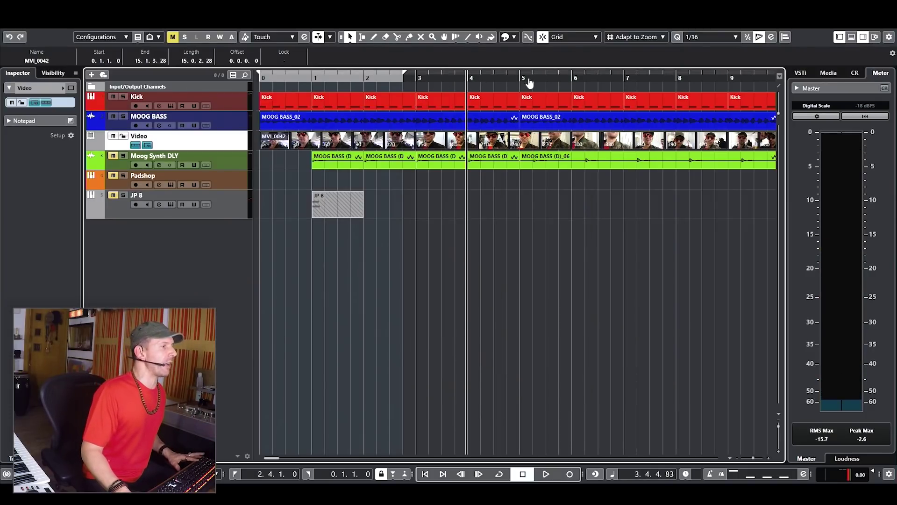
{"action": "left_click", "coordinate": [533, 79], "text": "alt"}
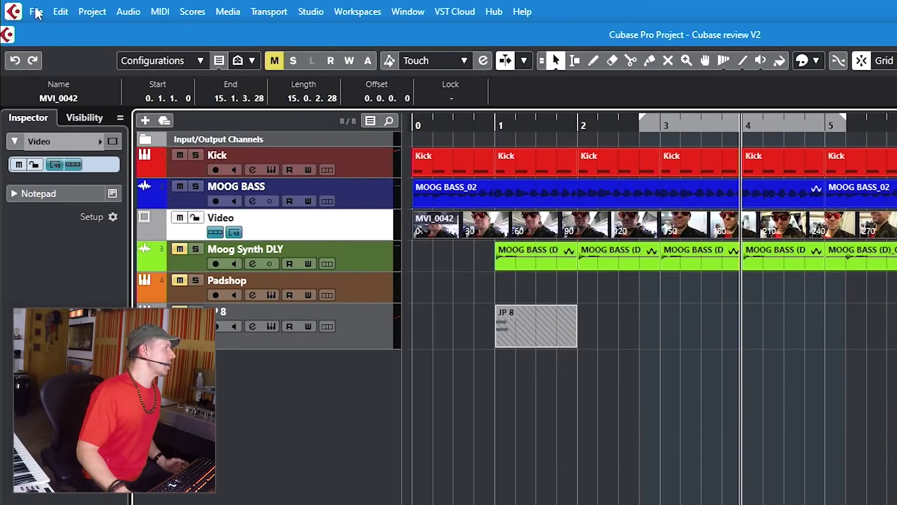
{"action": "left_click", "coordinate": [23, 6]}
{"action": "mouse_move", "coordinate": [70, 248]}
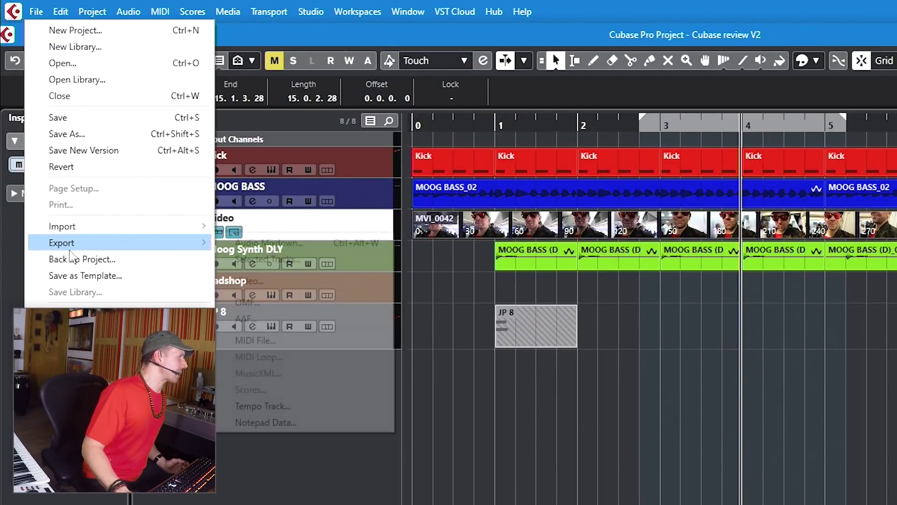
{"action": "left_click", "coordinate": [271, 283]}
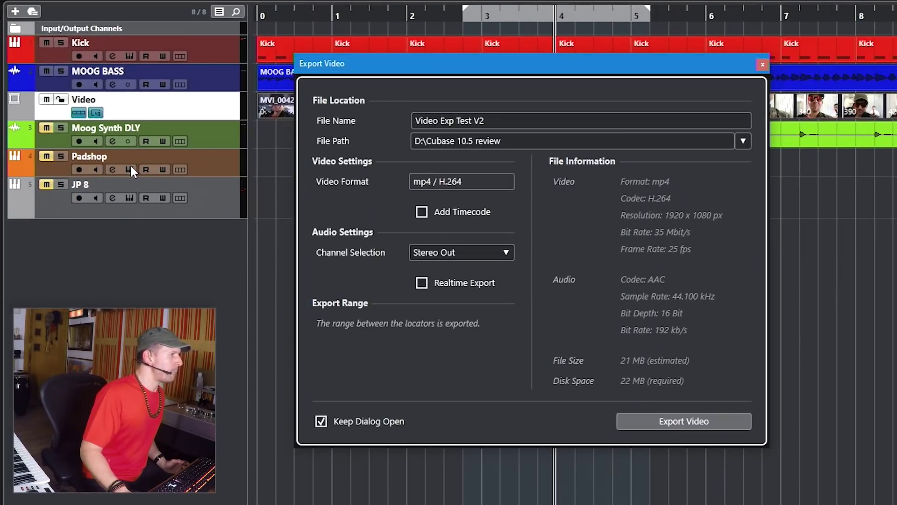
{"action": "left_click", "coordinate": [703, 423]}
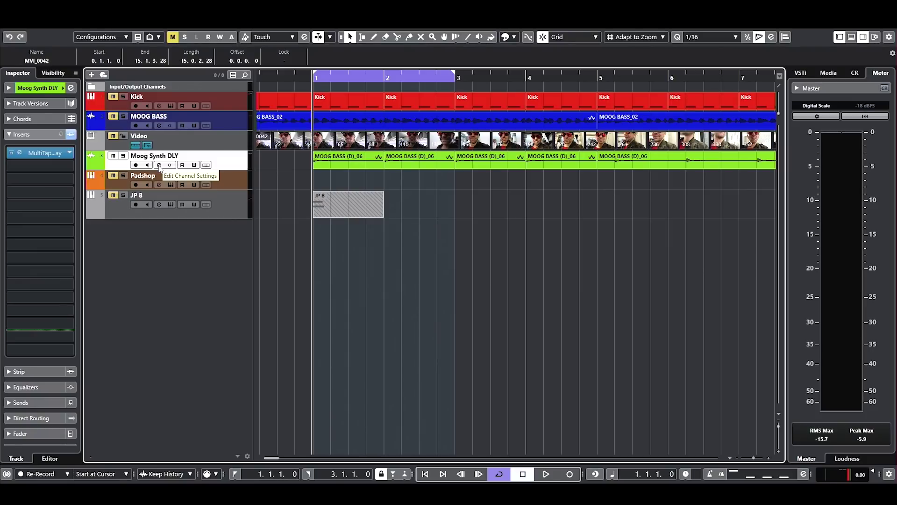
Open the MultiTap Delay insert on Moog Synth DLY with the channel settings moved clear, and play the track soloed
{"action": "left_click", "coordinate": [160, 166]}
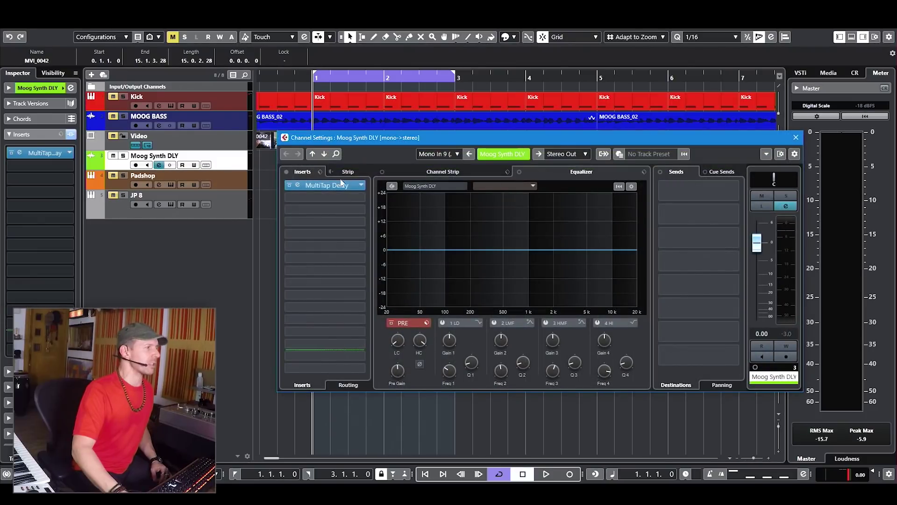
{"action": "left_click", "coordinate": [299, 185]}
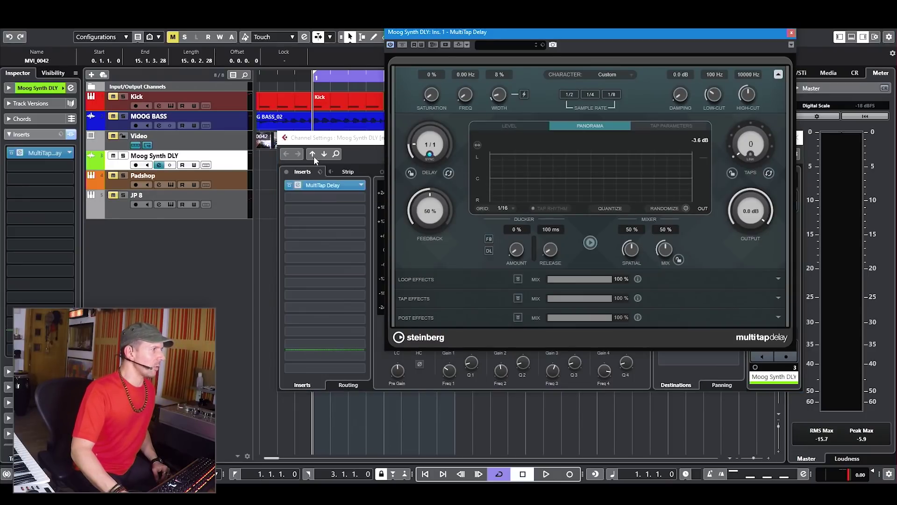
{"action": "left_click_drag", "start_coordinate": [339, 139], "coordinate": [357, 382]}
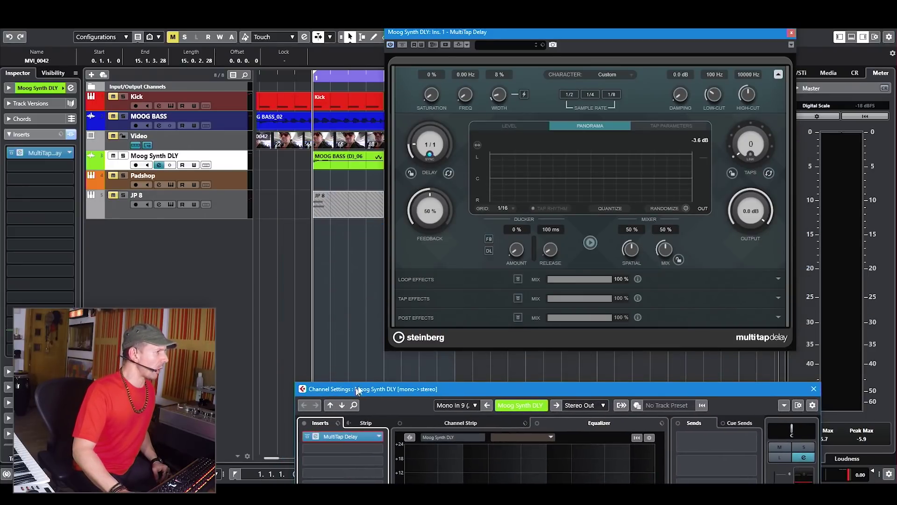
{"action": "left_click", "coordinate": [5, 155]}
{"action": "key", "text": "space"}
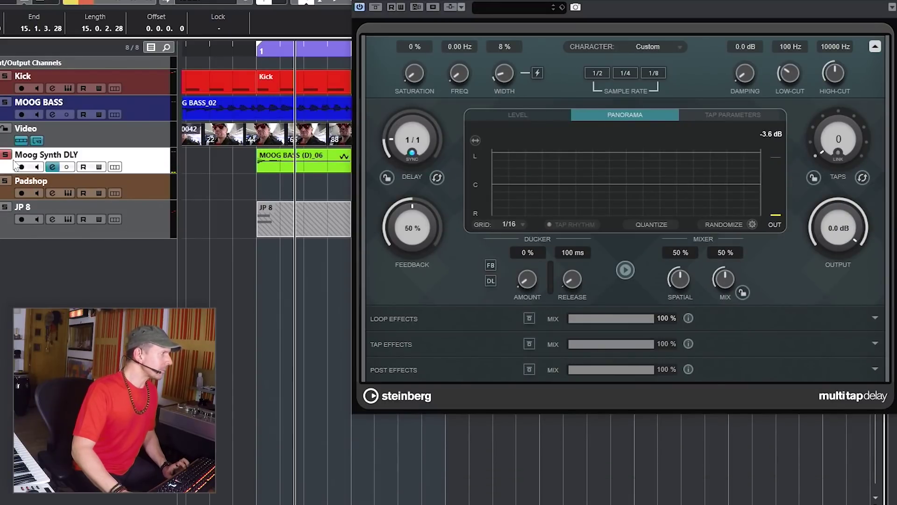
Tap in a four-tap delay rhythm in MultiTap Delay and quantize the taps to the 1/16 grid
{"action": "left_click", "coordinate": [549, 225]}
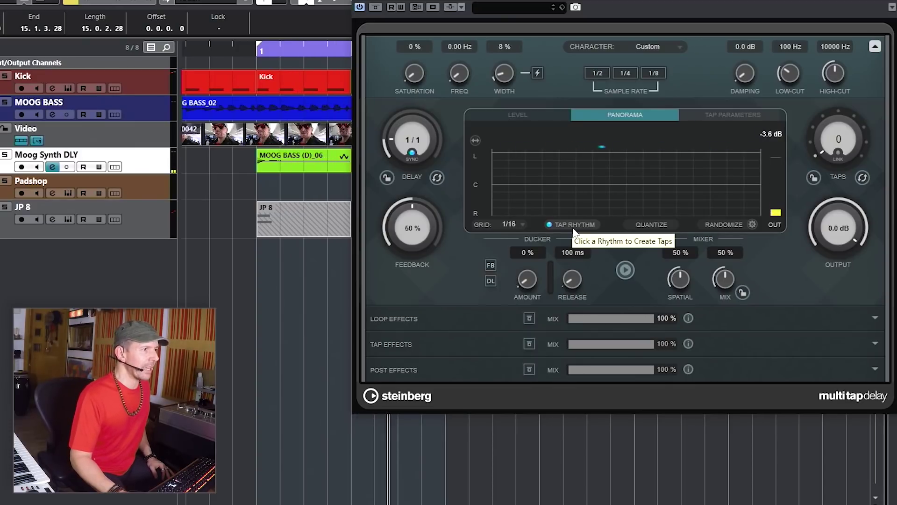
{"action": "left_click", "coordinate": [574, 226]}
{"action": "left_click", "coordinate": [578, 227]}
{"action": "left_click", "coordinate": [577, 225]}
{"action": "left_click", "coordinate": [579, 224]}
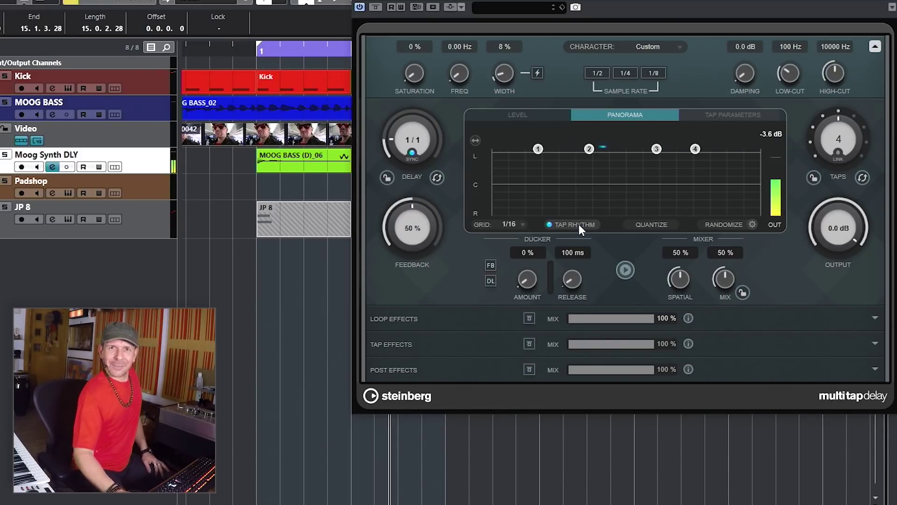
{"action": "left_click", "coordinate": [664, 226]}
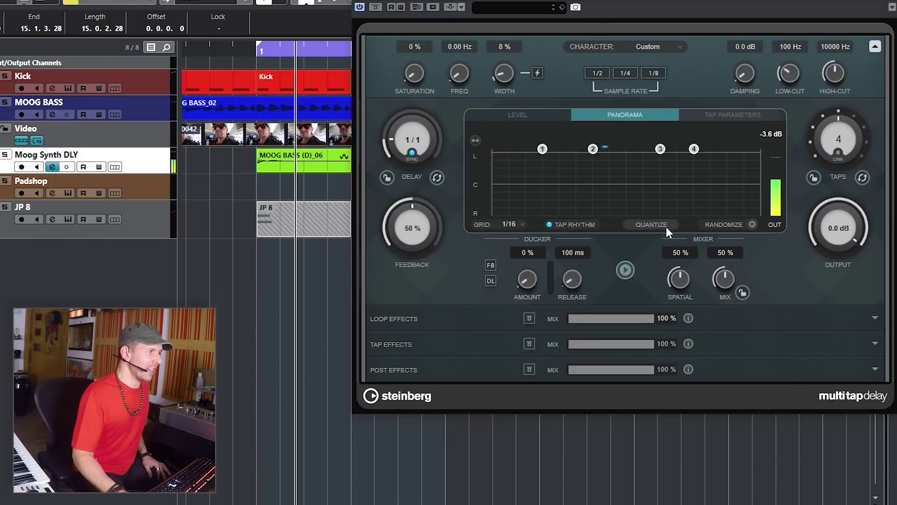
Lower the levels of taps 2, 3 and 4 to about 60%, 32% and 85%, and set Saturation to 88% and Width to 34%
{"action": "left_click", "coordinate": [535, 117]}
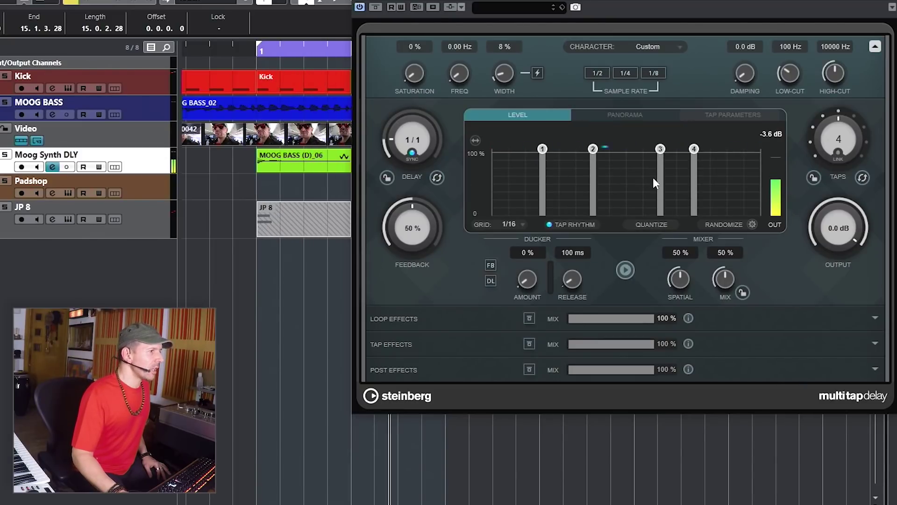
{"action": "left_click_drag", "start_coordinate": [596, 162], "coordinate": [593, 182]}
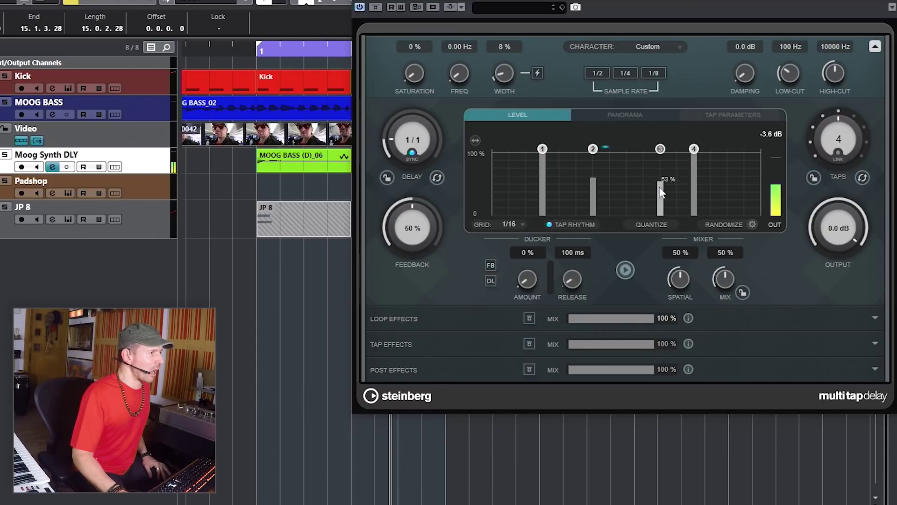
{"action": "left_click_drag", "start_coordinate": [692, 173], "coordinate": [693, 167]}
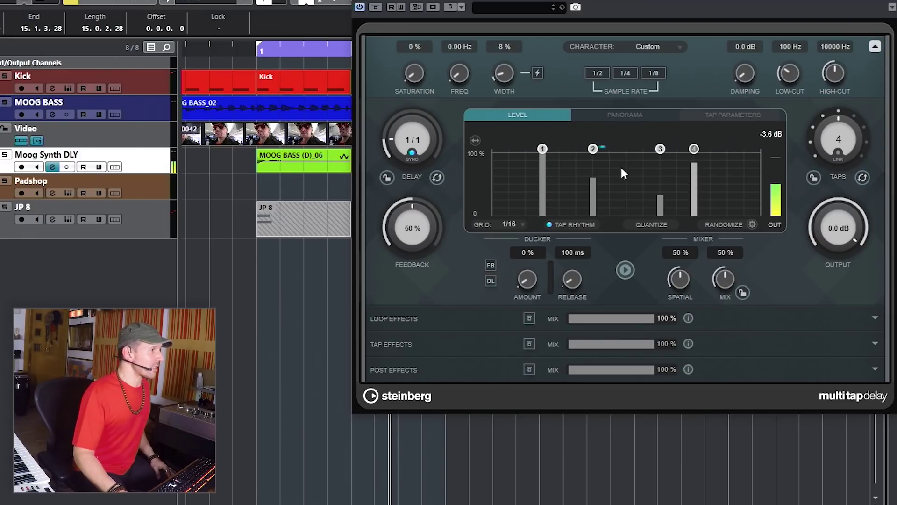
{"action": "left_click_drag", "start_coordinate": [413, 62], "coordinate": [418, 5]}
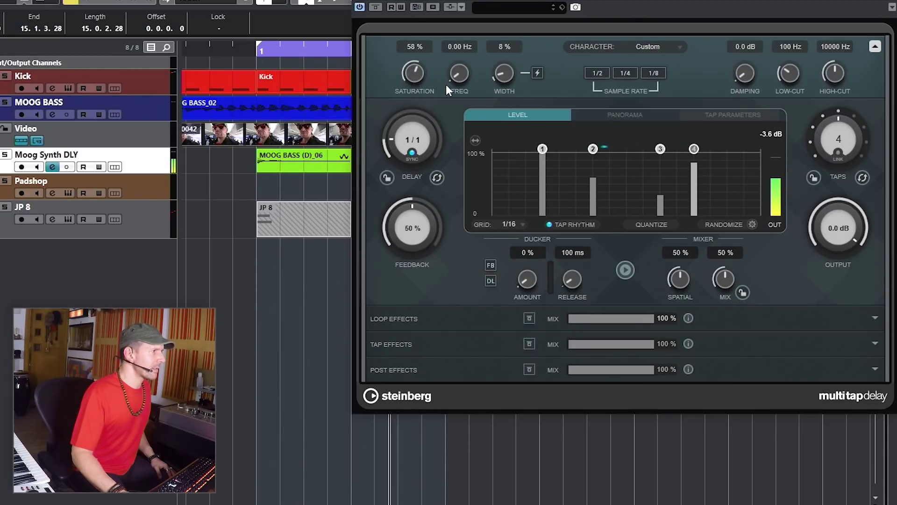
{"action": "left_click_drag", "start_coordinate": [504, 74], "coordinate": [500, 38]}
Add a Reverb module to the tap effects and switch it off for taps 1, 2 and 3
{"action": "left_click", "coordinate": [406, 344]}
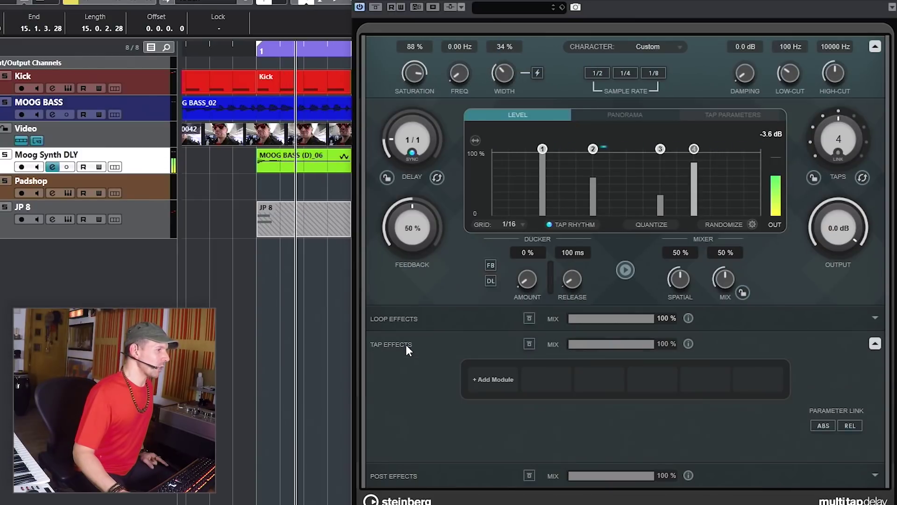
{"action": "left_click", "coordinate": [479, 380]}
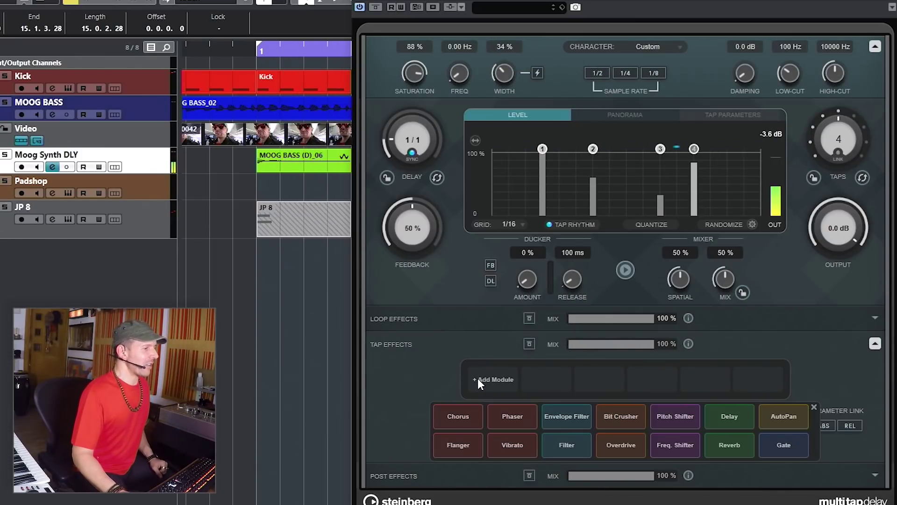
{"action": "left_click", "coordinate": [729, 446]}
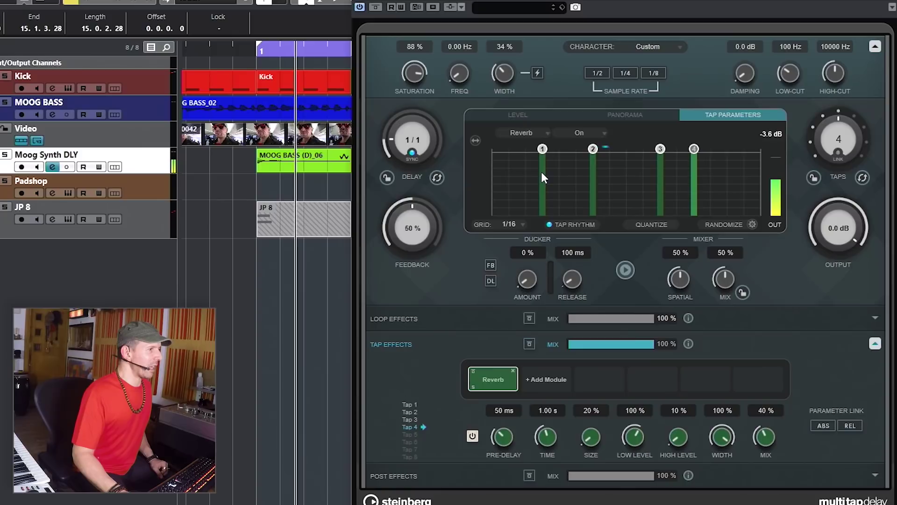
{"action": "left_click_drag", "start_coordinate": [594, 169], "coordinate": [598, 262]}
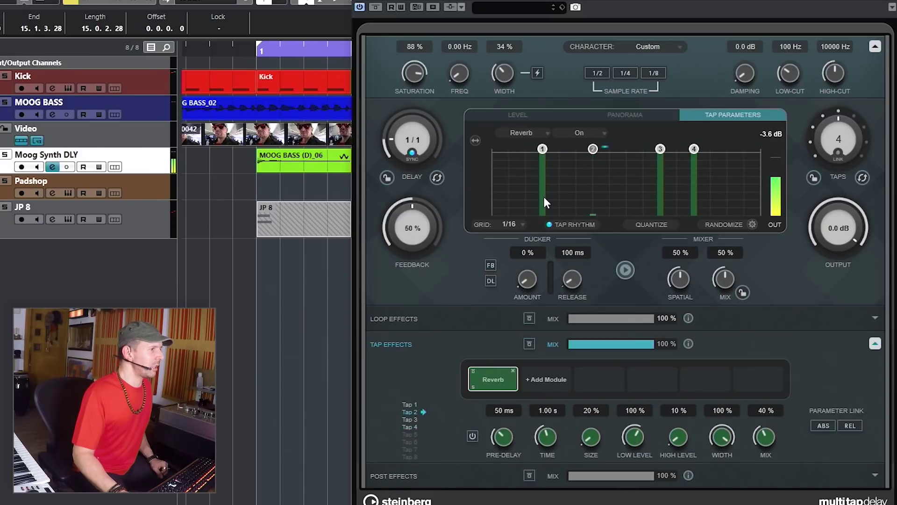
{"action": "left_click_drag", "start_coordinate": [544, 198], "coordinate": [540, 247]}
{"action": "left_click_drag", "start_coordinate": [660, 191], "coordinate": [675, 280]}
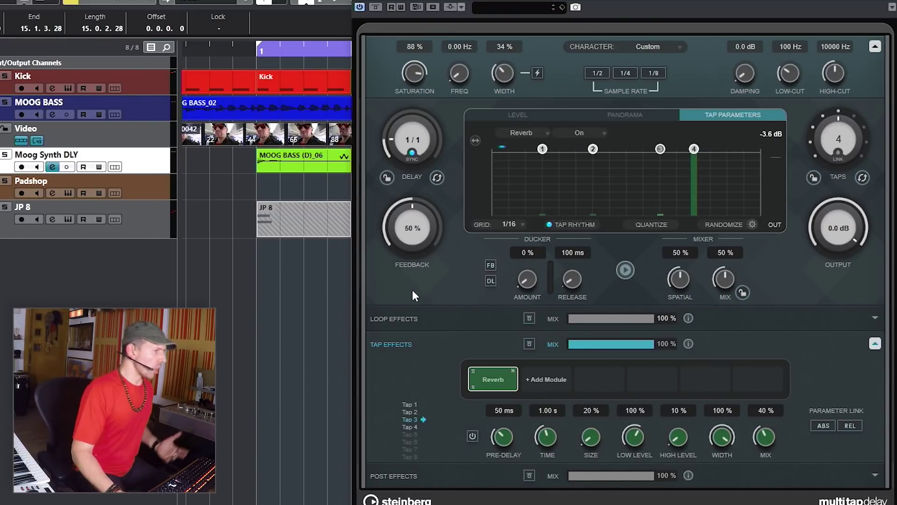
Add a Phaser module to the loop effects and set its Mix to 84%
{"action": "left_click", "coordinate": [399, 319]}
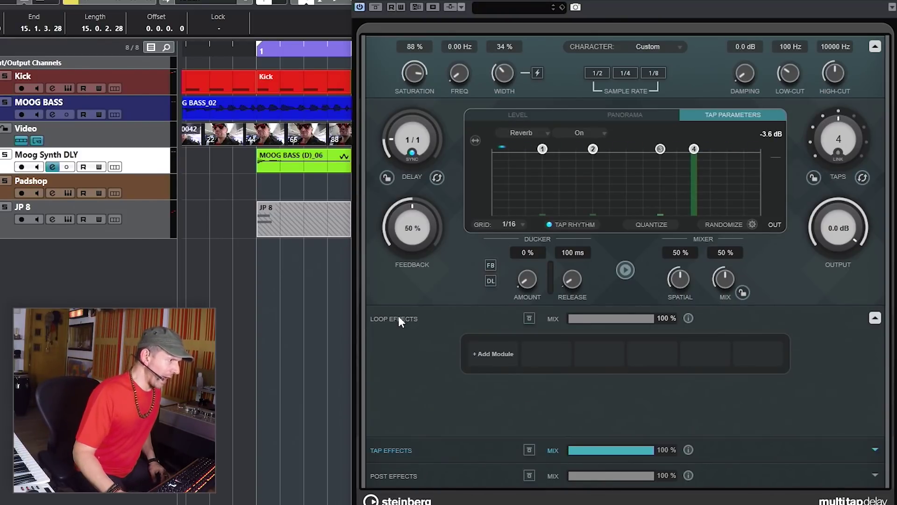
{"action": "left_click", "coordinate": [489, 353]}
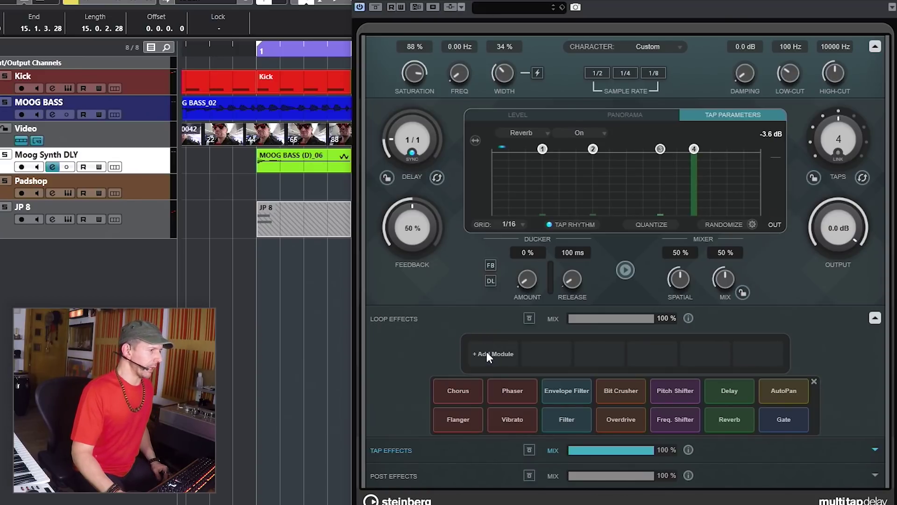
{"action": "left_click", "coordinate": [514, 390]}
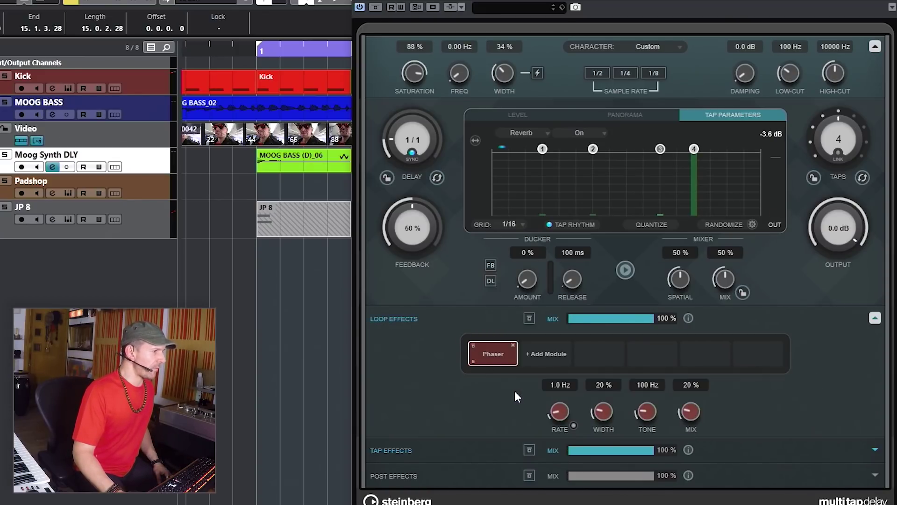
{"action": "left_click_drag", "start_coordinate": [694, 411], "coordinate": [693, 407]}
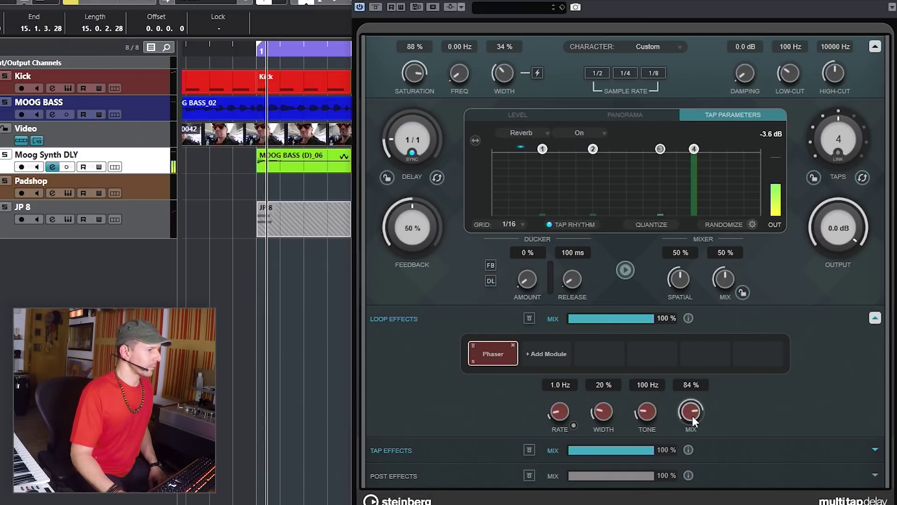
Raise the loop Phaser's Mix to 96% and adjust its Rate and Tone
{"action": "left_click_drag", "start_coordinate": [696, 416], "coordinate": [648, 373]}
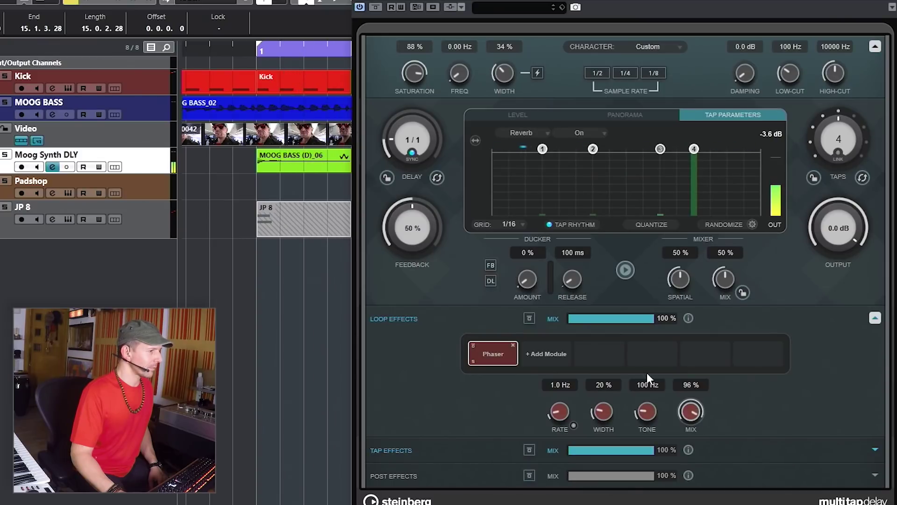
{"action": "left_click_drag", "start_coordinate": [561, 397], "coordinate": [567, 353]}
{"action": "left_click_drag", "start_coordinate": [642, 421], "coordinate": [642, 373]}
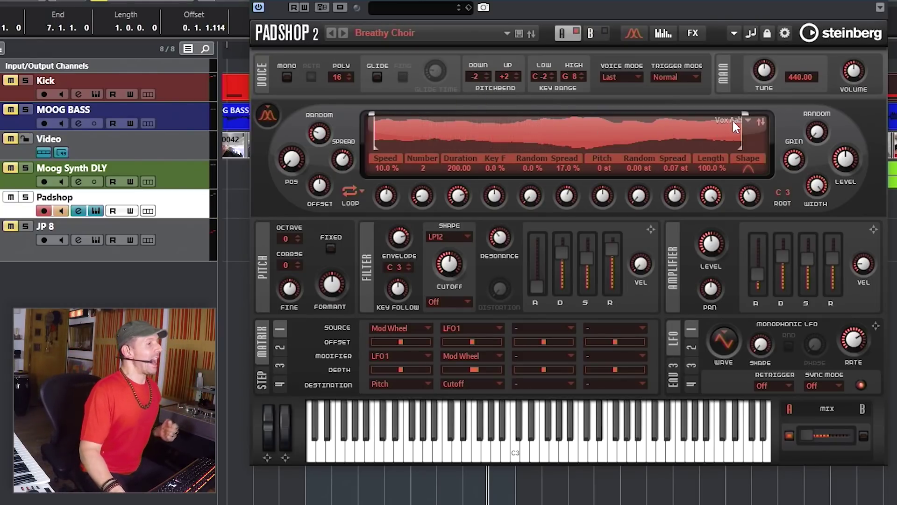
Load the user sample DrMixSample into Padshop 2's grain oscillator, adjust the oscillator level and set the grain Duration to 2.68
{"action": "left_click", "coordinate": [746, 119]}
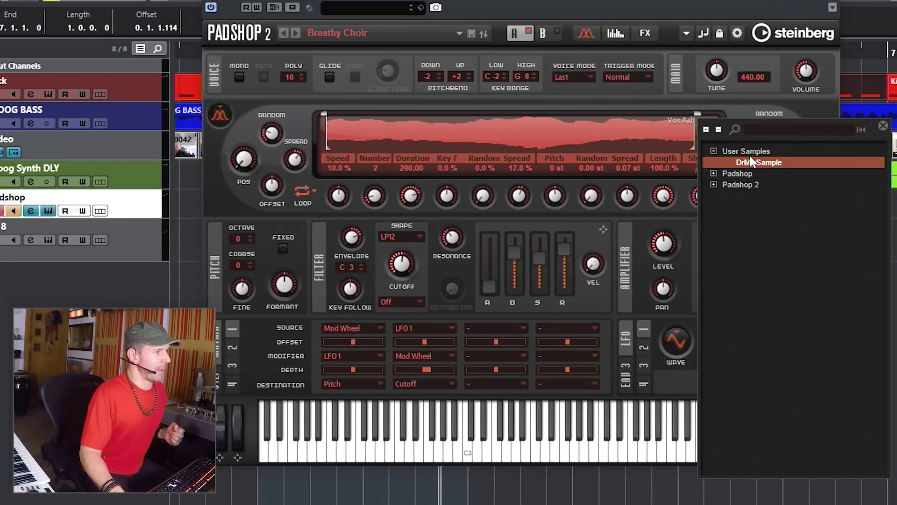
{"action": "double_click", "coordinate": [751, 162]}
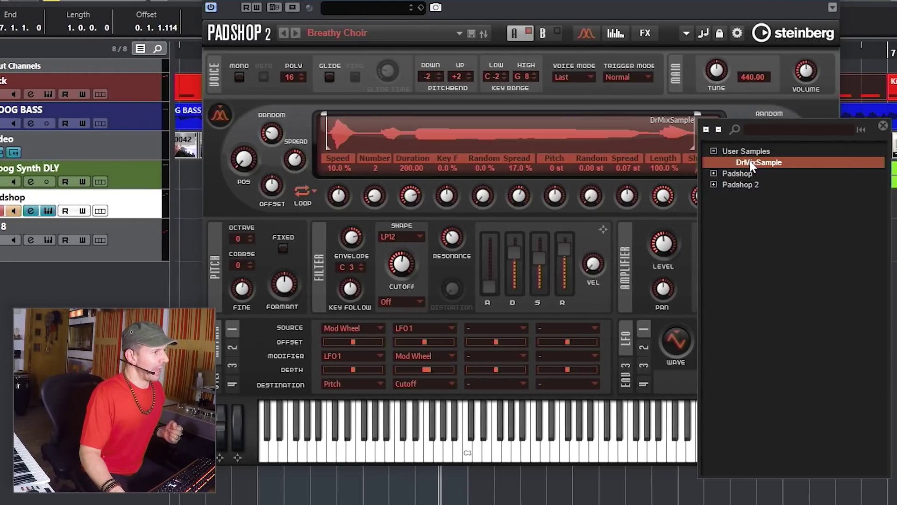
{"action": "left_click", "coordinate": [737, 104]}
{"action": "left_click_drag", "start_coordinate": [795, 162], "coordinate": [795, 160]}
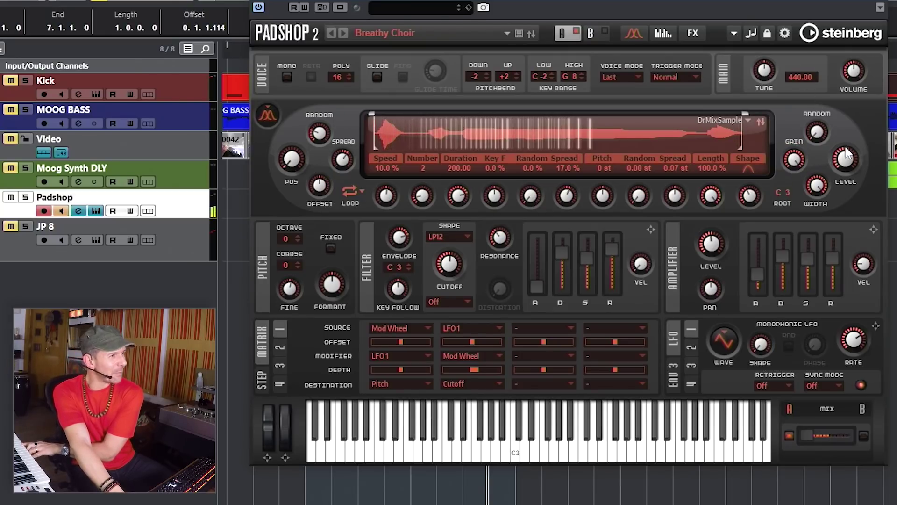
{"action": "mouse_move", "coordinate": [847, 66]}
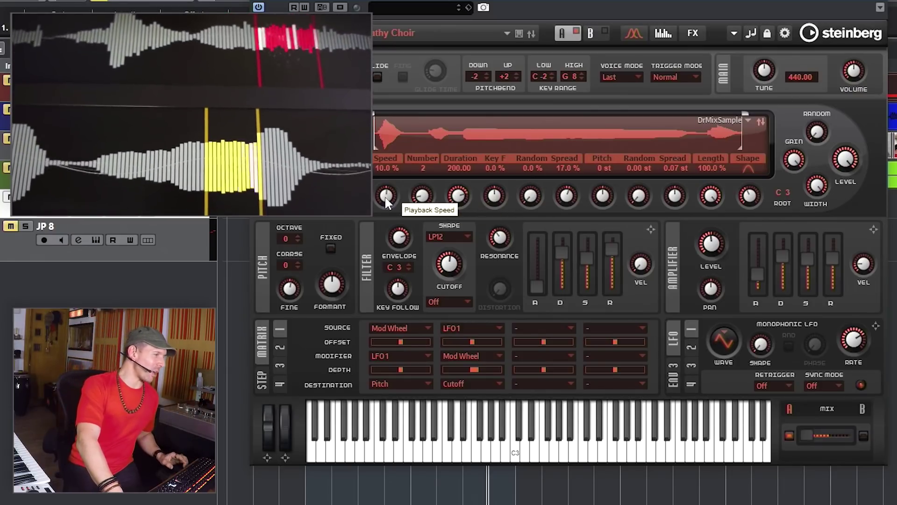
{"action": "left_click_drag", "start_coordinate": [459, 196], "coordinate": [456, 255]}
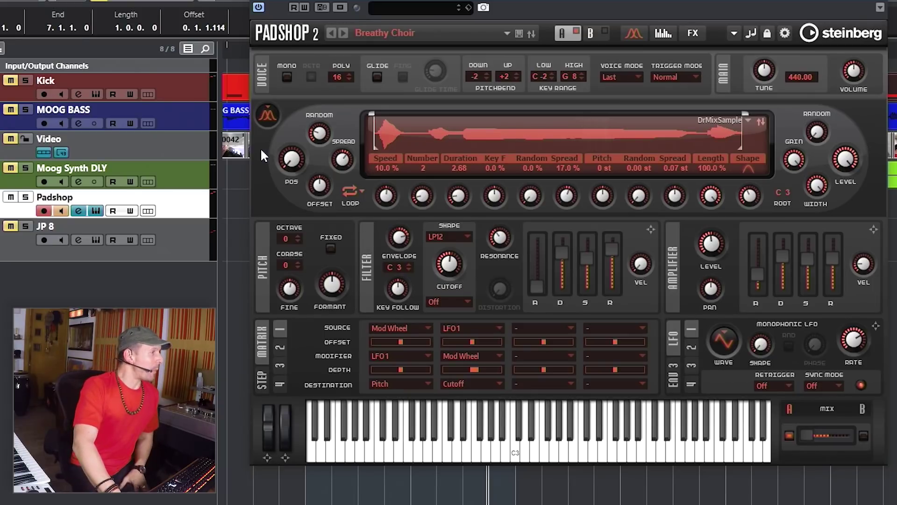
Switch the Padshop layer to the spectral oscillator, move its start position further into the sample and set Speed to 24%
{"action": "left_click", "coordinate": [267, 116]}
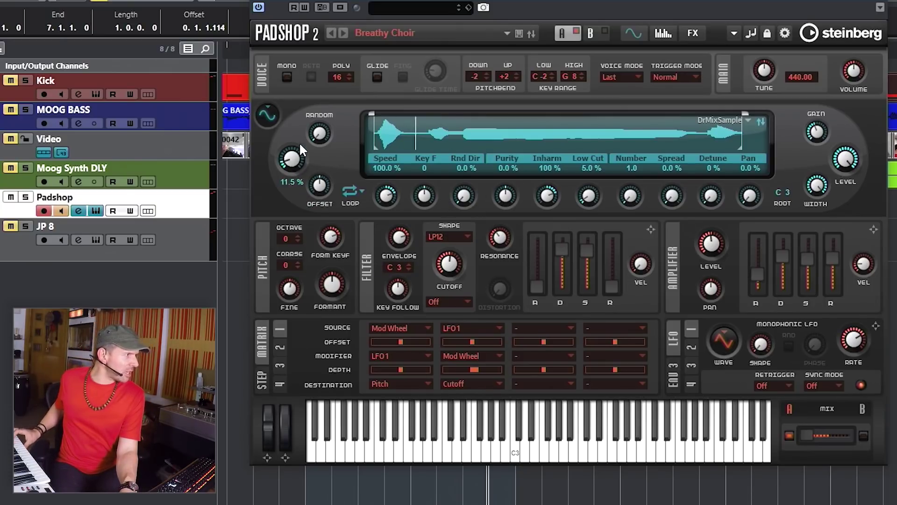
{"action": "left_click_drag", "start_coordinate": [300, 145], "coordinate": [313, 133]}
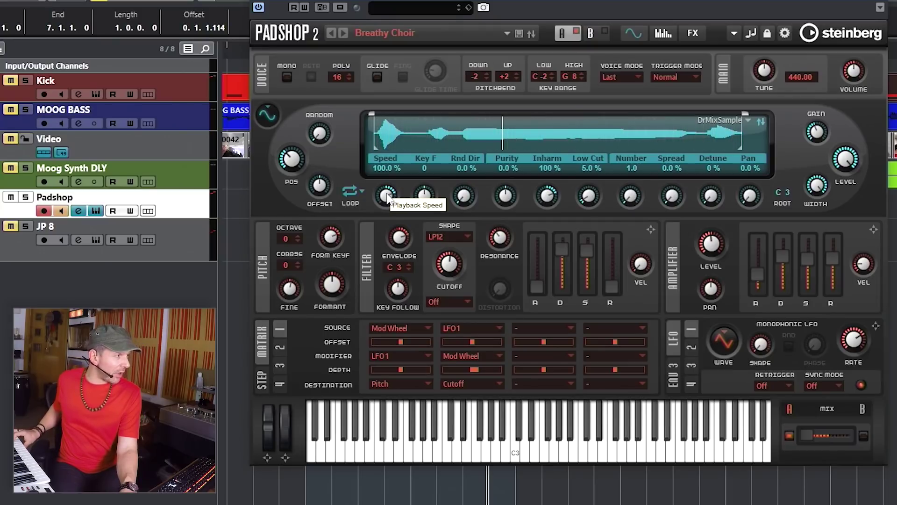
{"action": "mouse_move", "coordinate": [387, 194]}
{"action": "left_mouse_down"}
{"action": "mouse_move", "coordinate": [391, 218]}
{"action": "mouse_move", "coordinate": [386, 199]}
{"action": "left_mouse_up"}
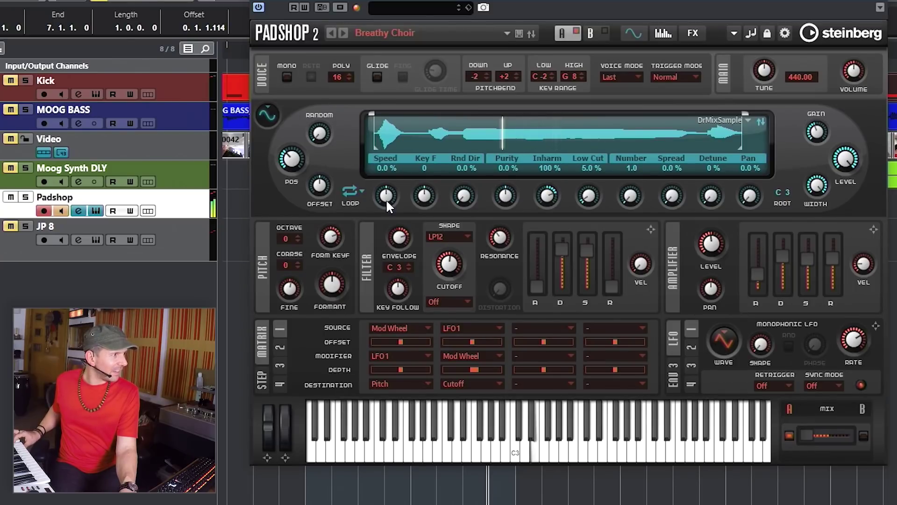
{"action": "left_click_drag", "start_coordinate": [386, 199], "coordinate": [390, 193]}
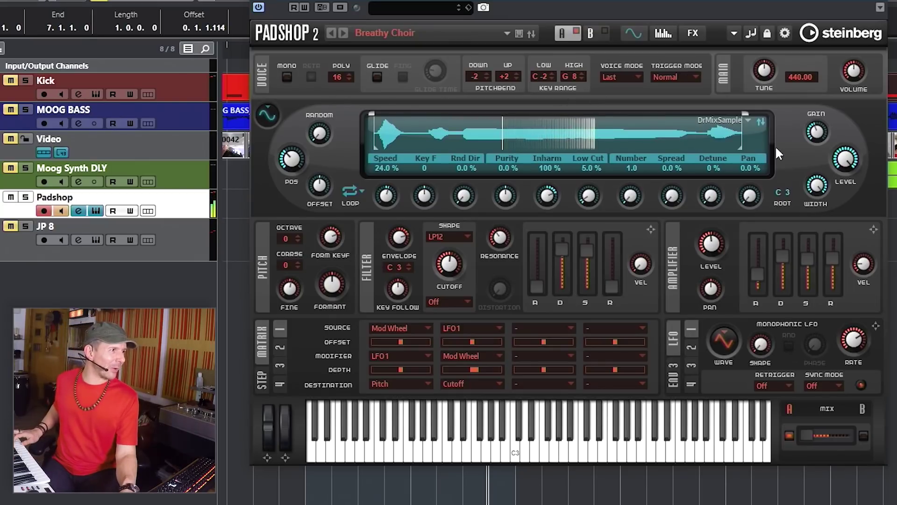
Set the spectral oscillator's Purity to -27% and Inharm to -60%, and bring its level to 7.9 dB
{"action": "left_click_drag", "start_coordinate": [846, 161], "coordinate": [838, 194]}
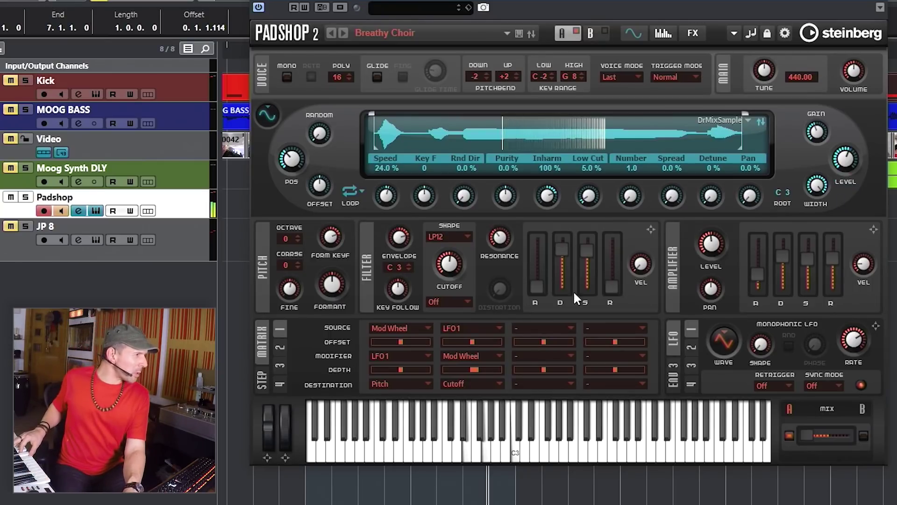
{"action": "left_click_drag", "start_coordinate": [506, 197], "coordinate": [508, 215]}
{"action": "left_click_drag", "start_coordinate": [510, 176], "coordinate": [509, 159]}
{"action": "left_click_drag", "start_coordinate": [546, 201], "coordinate": [578, 271]}
{"action": "left_click_drag", "start_coordinate": [513, 215], "coordinate": [518, 260]}
{"action": "left_click_drag", "start_coordinate": [550, 200], "coordinate": [551, 196]}
{"action": "right_click", "coordinate": [848, 142]}
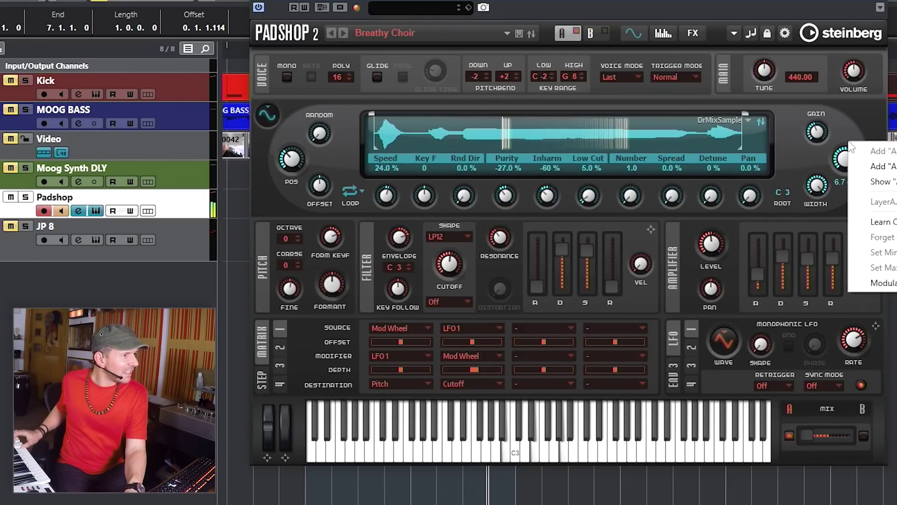
{"action": "left_click", "coordinate": [845, 152]}
{"action": "left_click_drag", "start_coordinate": [845, 157], "coordinate": [845, 153]}
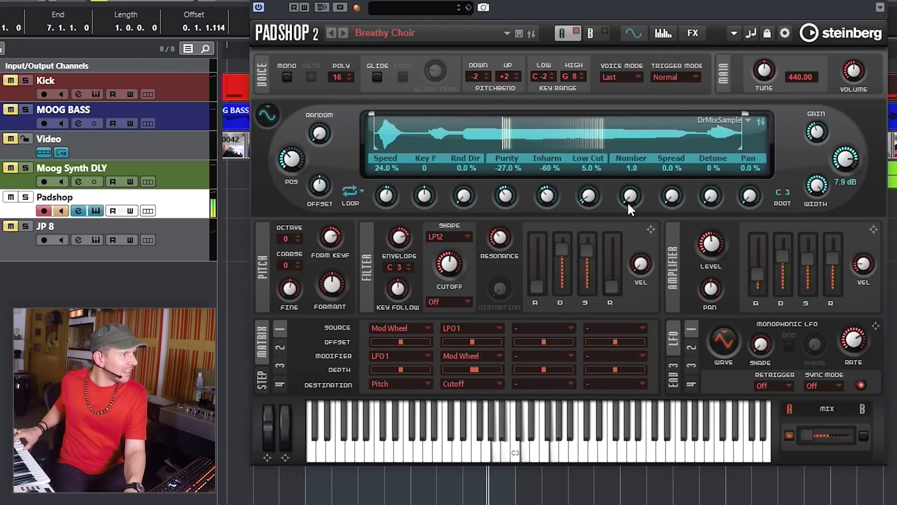
Set Low Cut to 24.5%, Spread to 45.5%, Detune to 43% and Purity to 64%, and raise Inharm
{"action": "left_click_drag", "start_coordinate": [590, 197], "coordinate": [596, 170]}
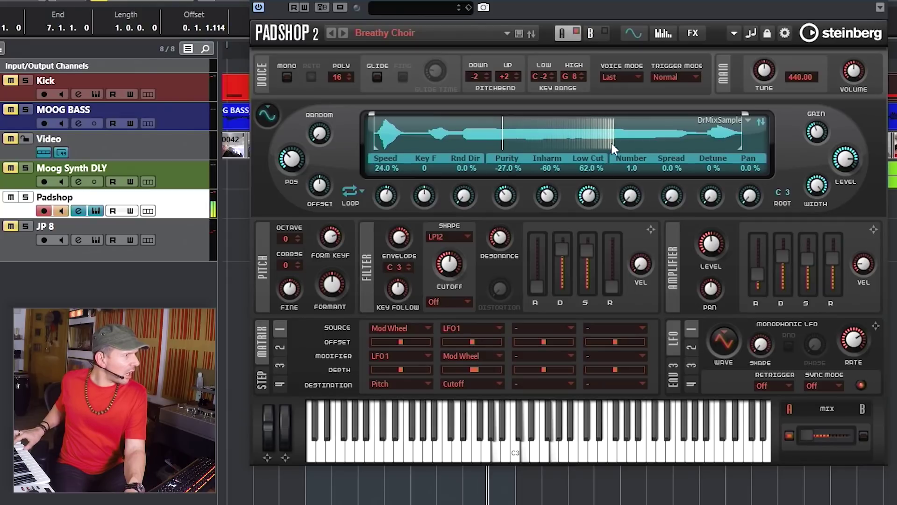
{"action": "left_click_drag", "start_coordinate": [592, 202], "coordinate": [606, 200]}
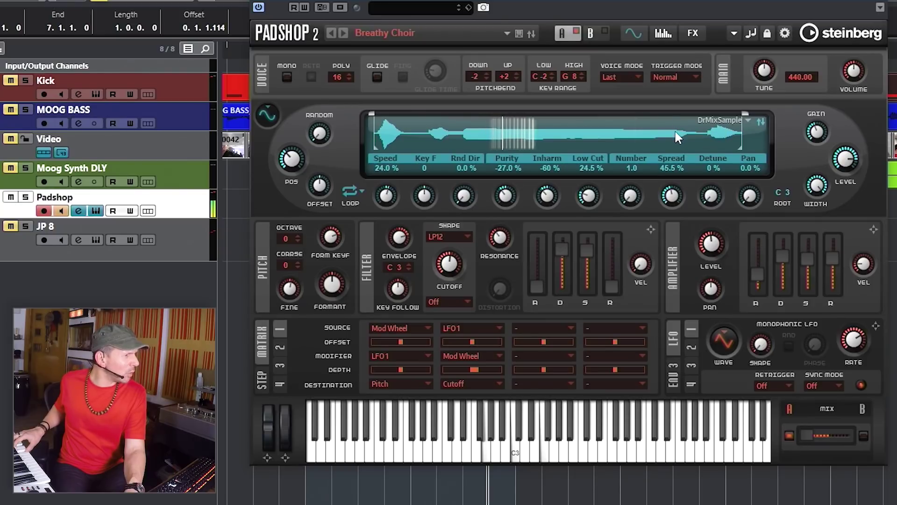
{"action": "left_click_drag", "start_coordinate": [700, 183], "coordinate": [709, 143]}
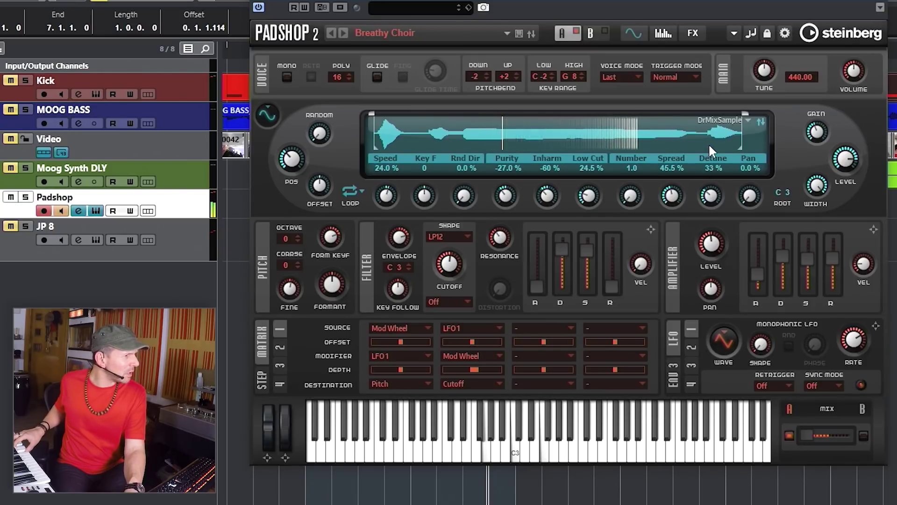
{"action": "left_click_drag", "start_coordinate": [714, 98], "coordinate": [714, 132]}
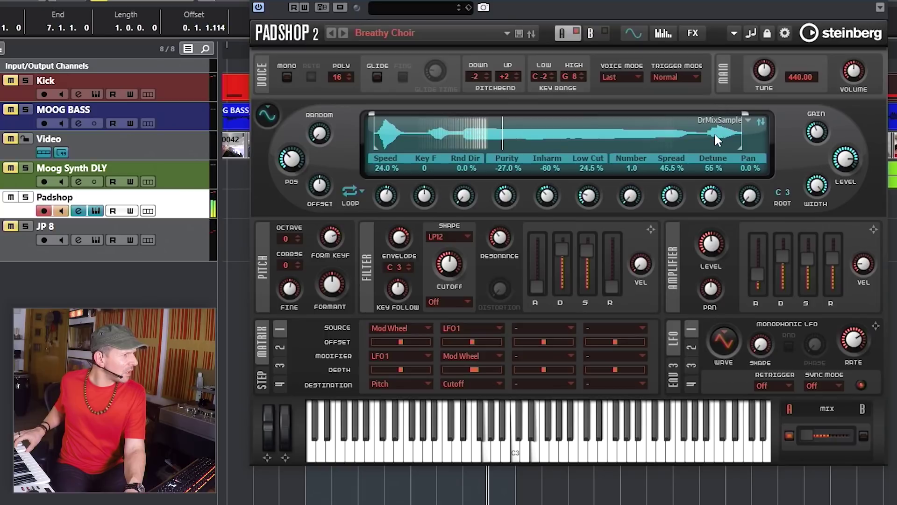
{"action": "left_click_drag", "start_coordinate": [514, 197], "coordinate": [515, 168]}
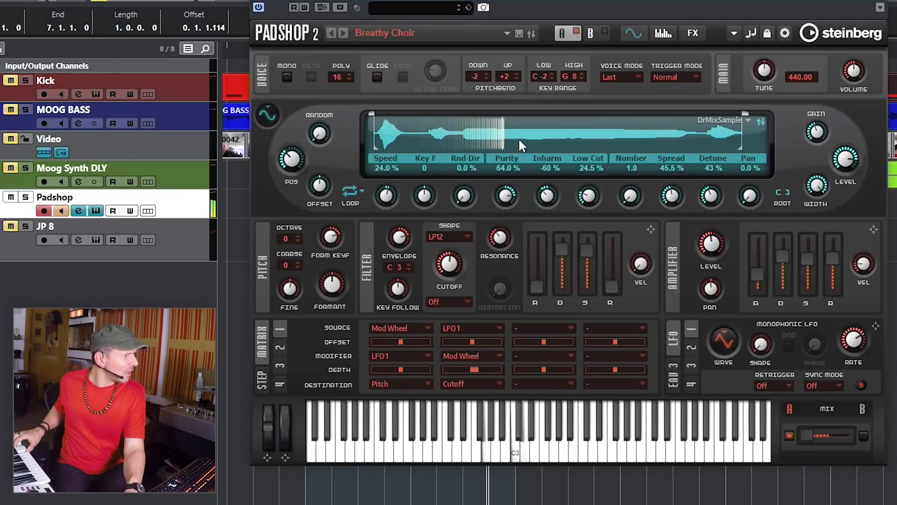
{"action": "left_click_drag", "start_coordinate": [553, 192], "coordinate": [558, 161]}
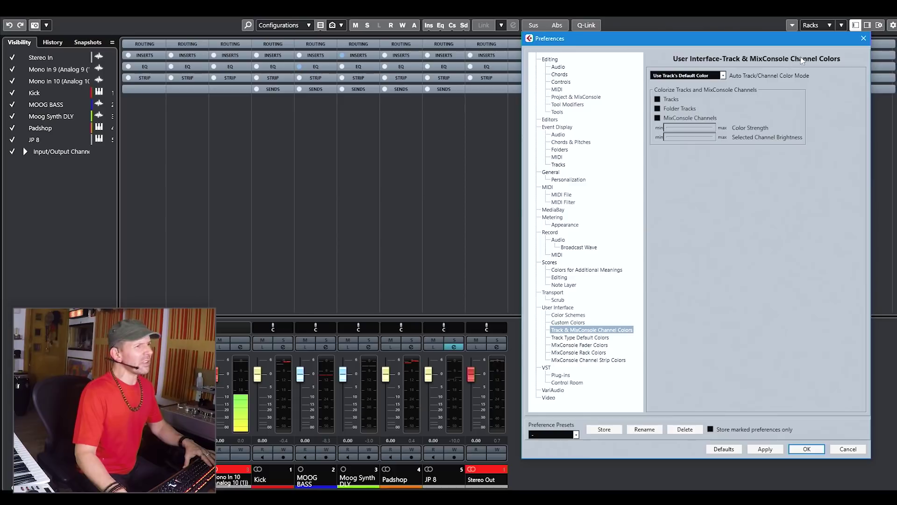
Leave the Preferences and inspect the Colorize palette in the project window without changing any track color
{"action": "left_click", "coordinate": [864, 39]}
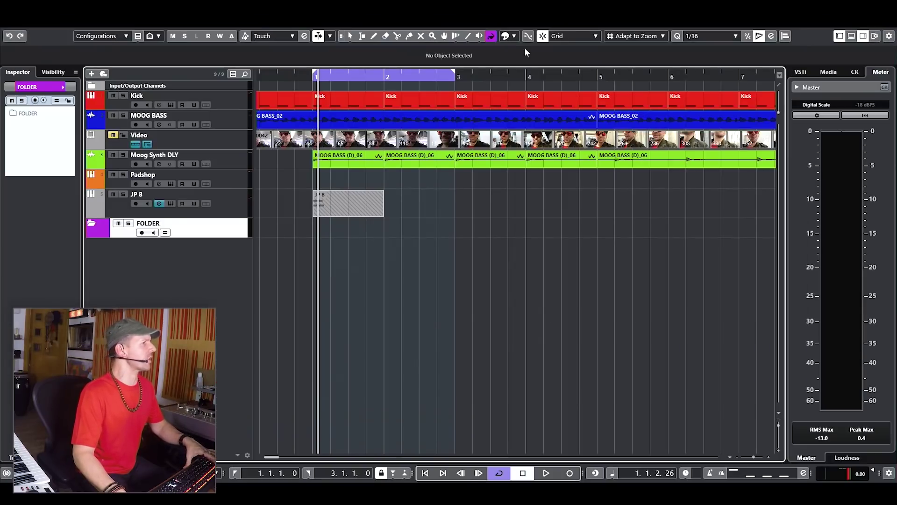
{"action": "left_click", "coordinate": [513, 37]}
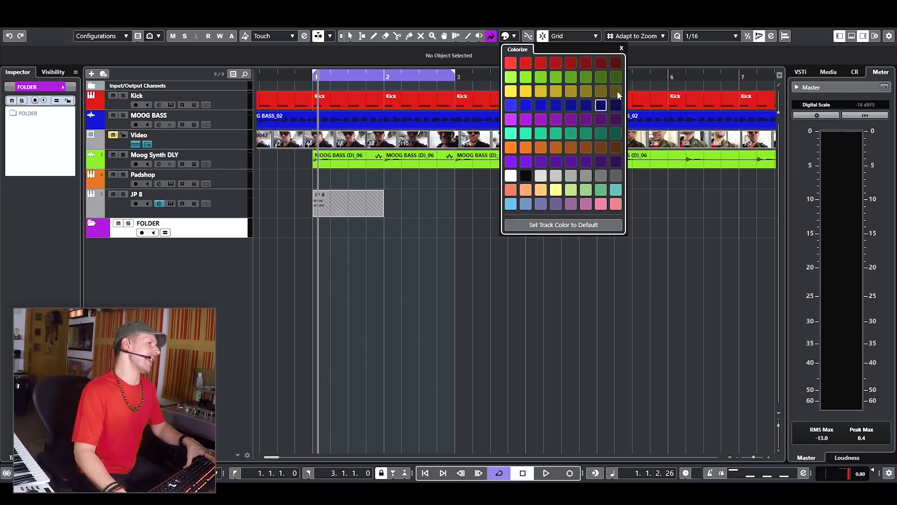
{"action": "left_click", "coordinate": [621, 49]}
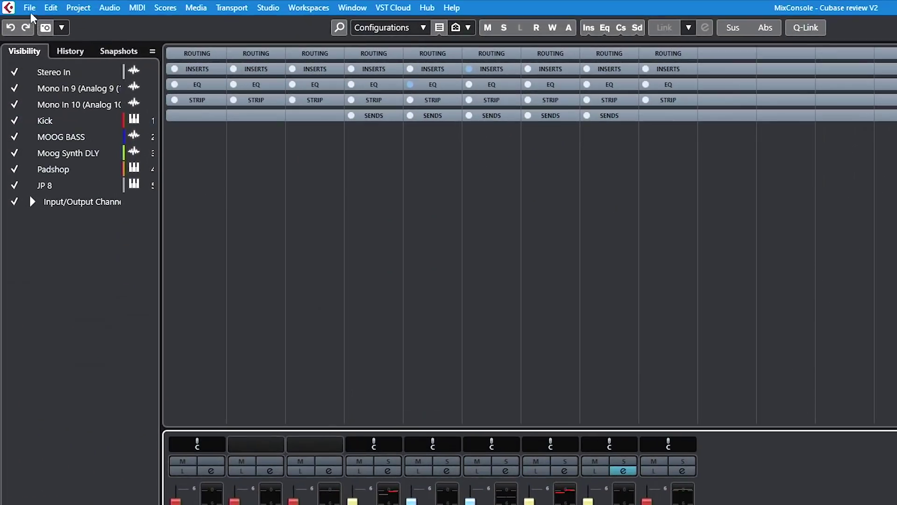
Turn on colorizing for Tracks, Folder Tracks and MixConsole Channels in the Track & MixConsole Channel Colors preferences and apply it
{"action": "left_click", "coordinate": [29, 8]}
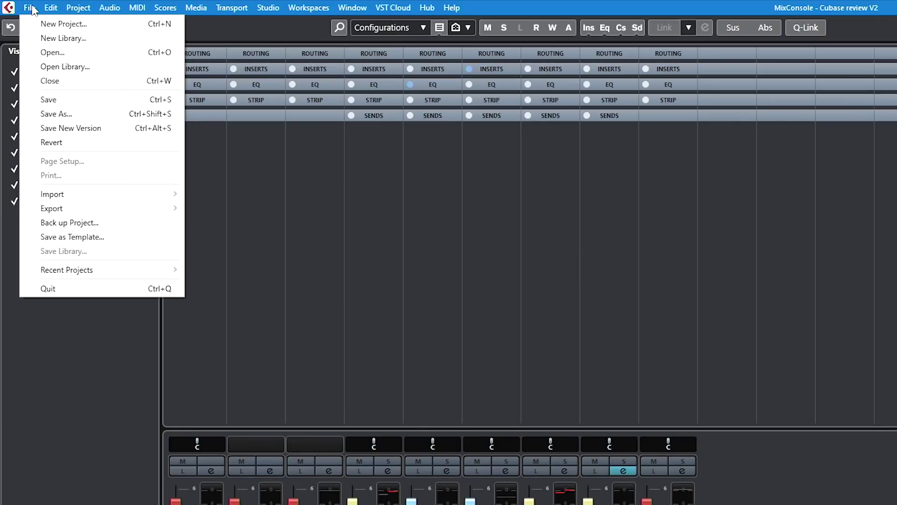
{"action": "mouse_move", "coordinate": [50, 10]}
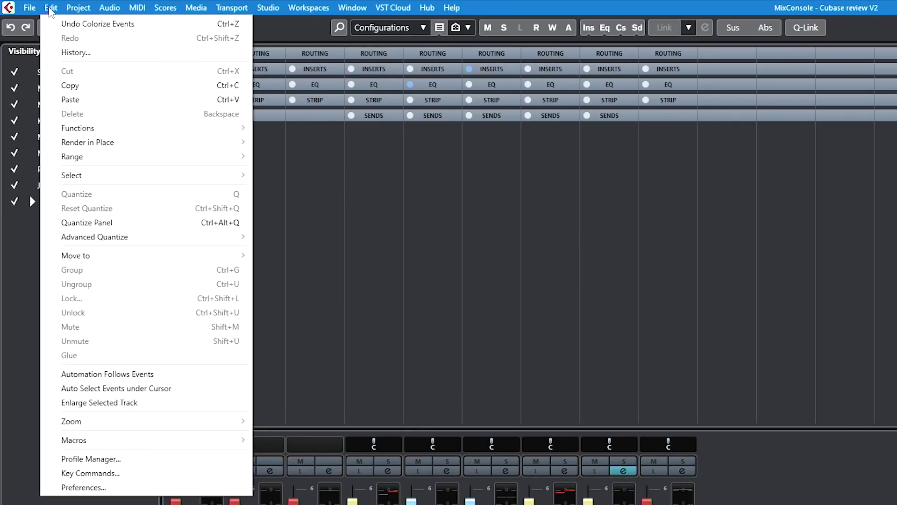
{"action": "left_click", "coordinate": [84, 487]}
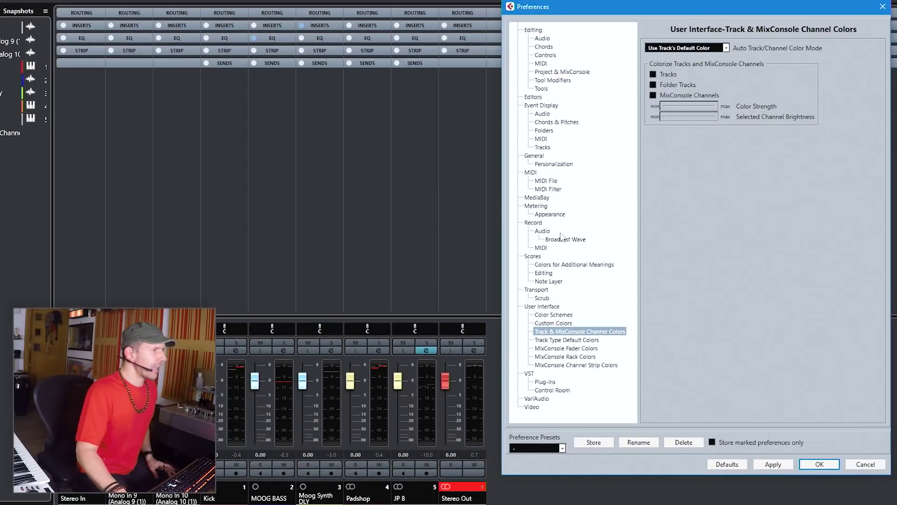
{"action": "left_click", "coordinate": [653, 95]}
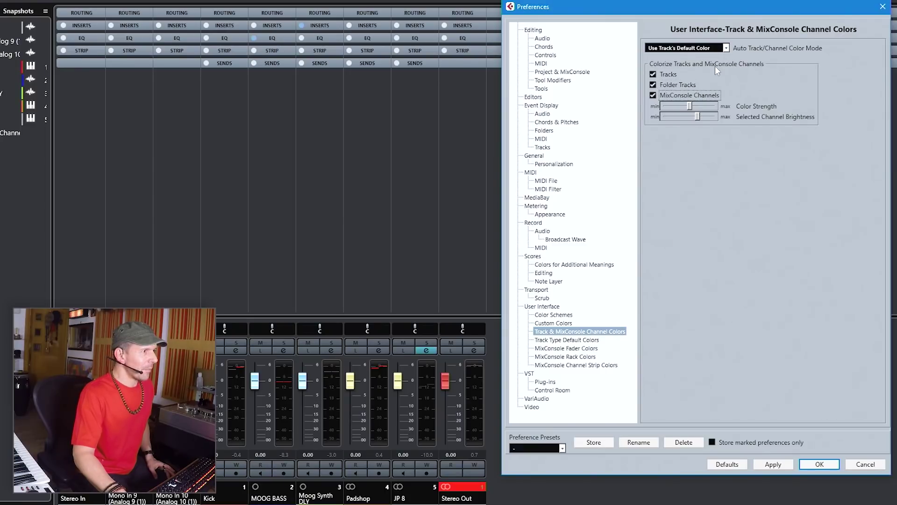
{"action": "left_click", "coordinate": [780, 468]}
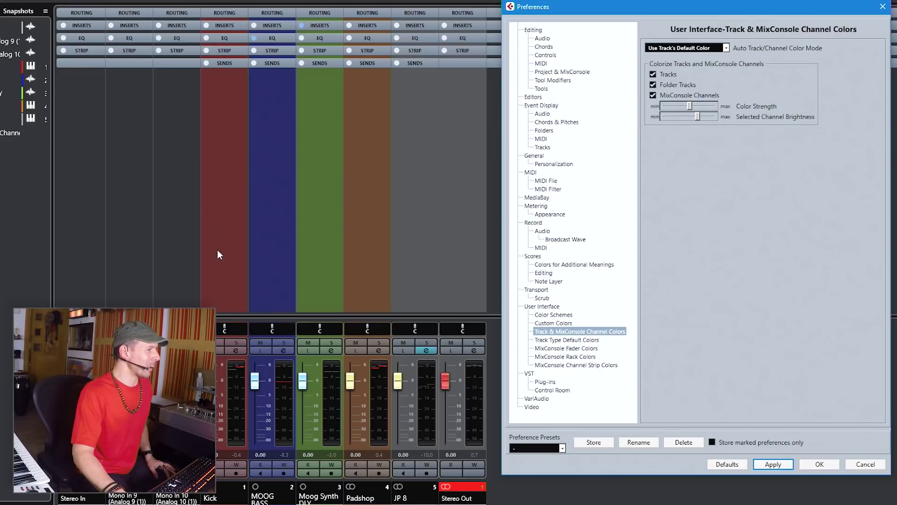
{"action": "left_click", "coordinate": [885, 8]}
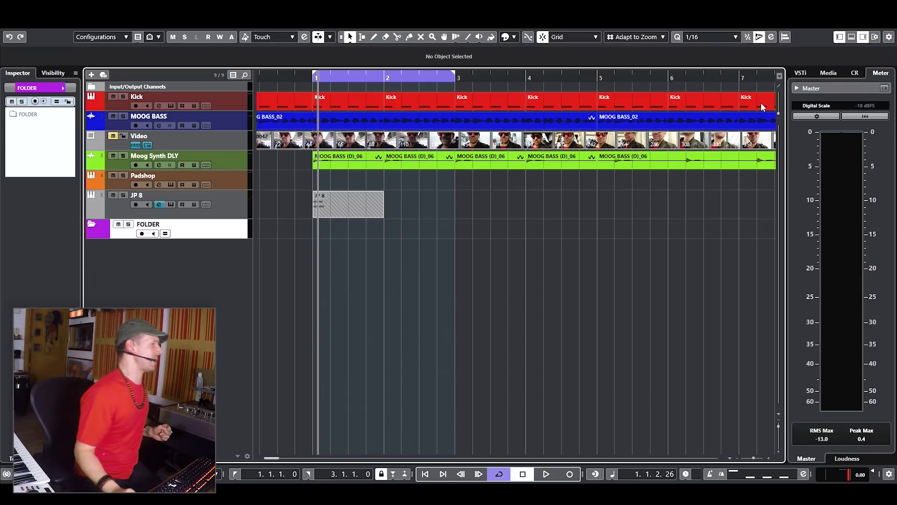
Start a track import from the Cubase project file IMPORT PROJECT into the current project
{"action": "left_click", "coordinate": [26, 7]}
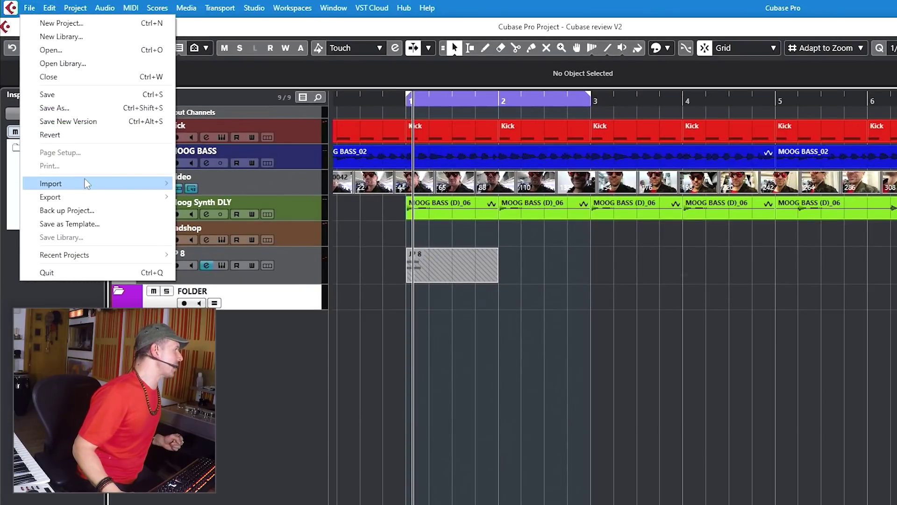
{"action": "mouse_move", "coordinate": [103, 184]}
{"action": "left_click", "coordinate": [241, 209]}
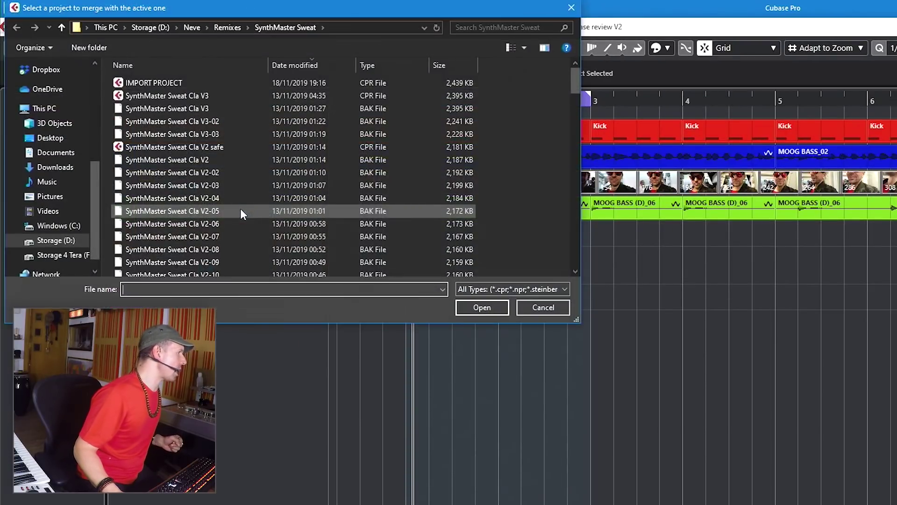
{"action": "double_click", "coordinate": [160, 83]}
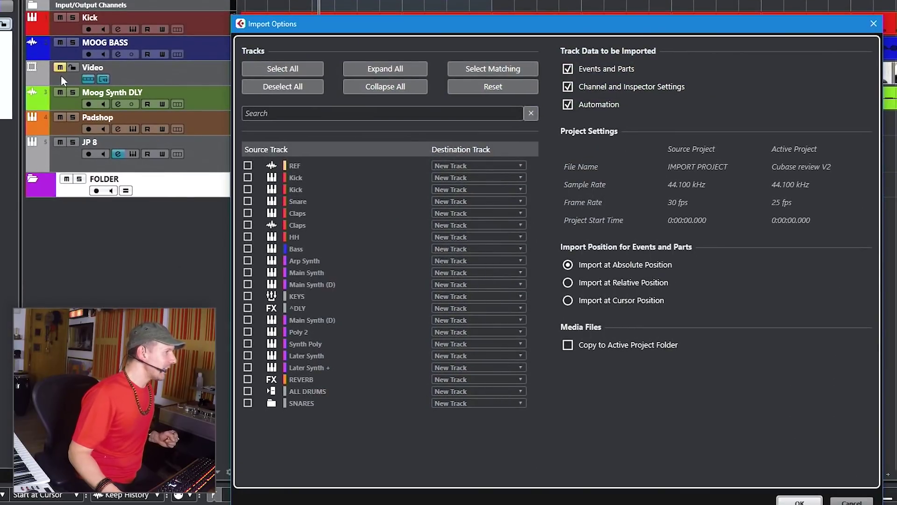
Mark the SNARES, ALL DRUMS, REVERB and KEYS source tracks for import, briefly including and deselecting Poly 2 and Synth Poly
{"action": "left_click", "coordinate": [249, 402]}
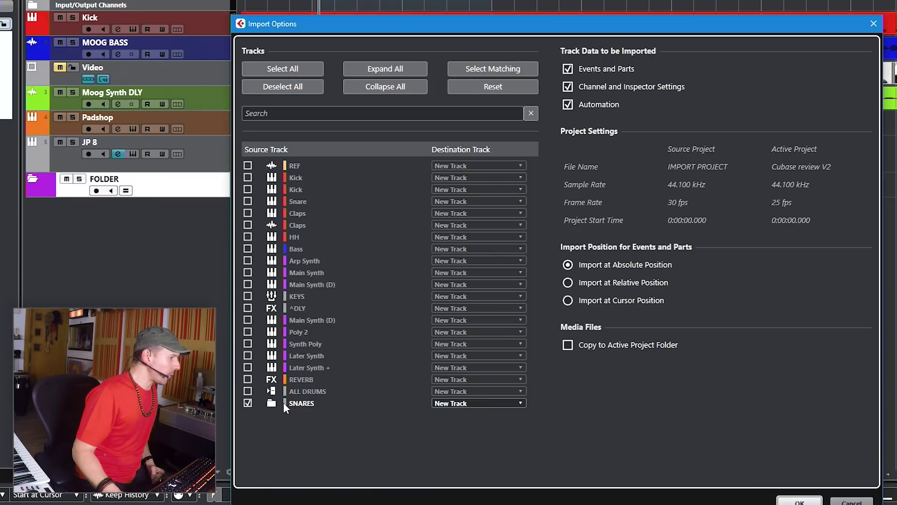
{"action": "left_click", "coordinate": [248, 390]}
{"action": "left_click", "coordinate": [248, 379]}
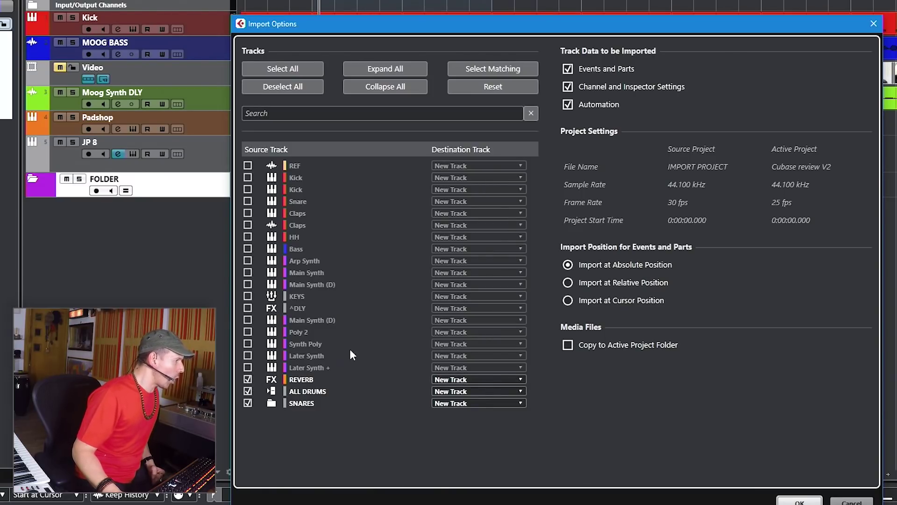
{"action": "left_click", "coordinate": [248, 296]}
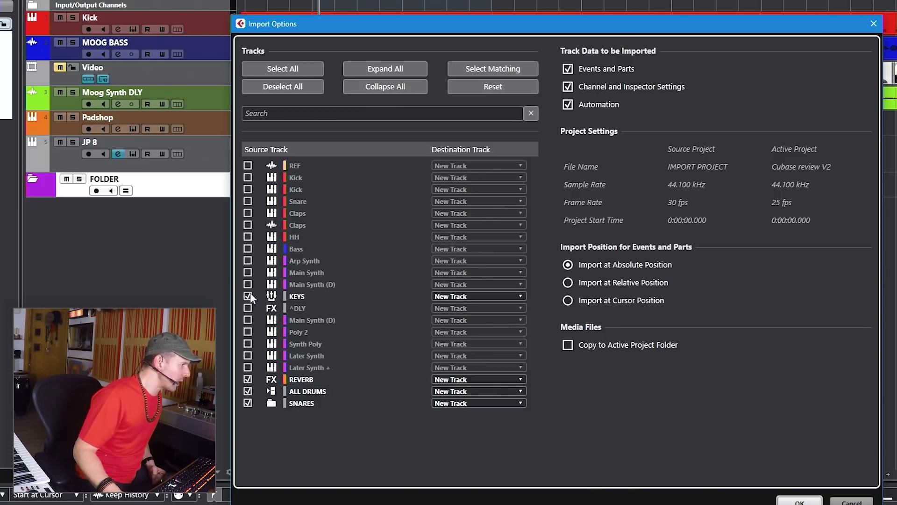
{"action": "left_click", "coordinate": [248, 332]}
{"action": "left_click", "coordinate": [248, 344]}
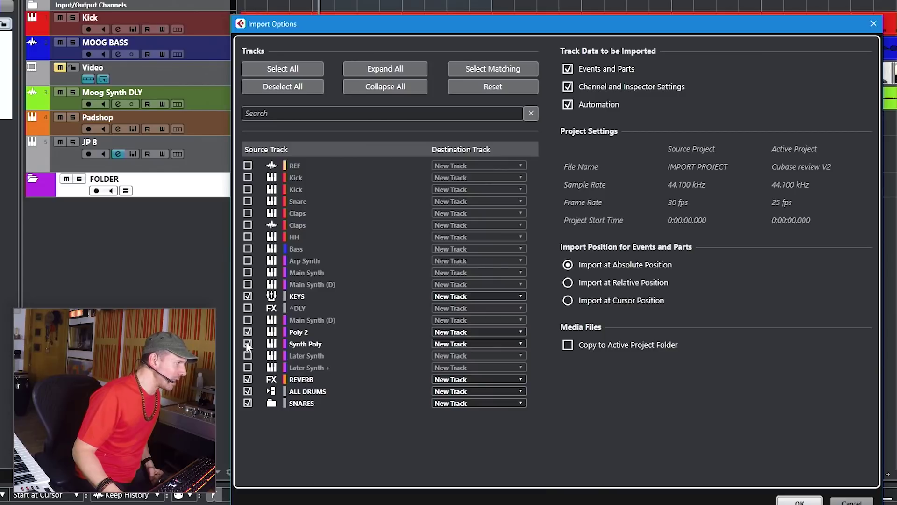
{"action": "left_click", "coordinate": [248, 343]}
{"action": "left_click", "coordinate": [249, 331]}
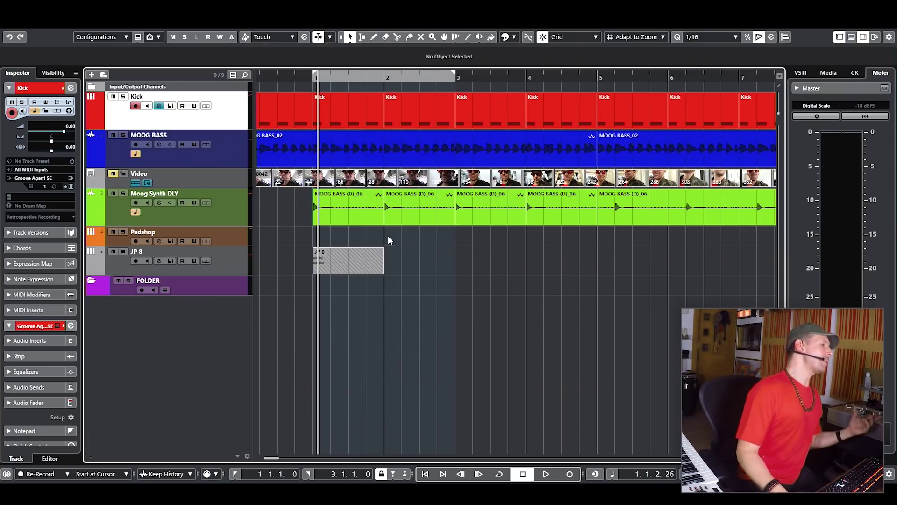
Delete the Moog Synth DLY event at bar 2 as a whole object and undo the deletion
{"action": "left_click", "coordinate": [356, 214]}
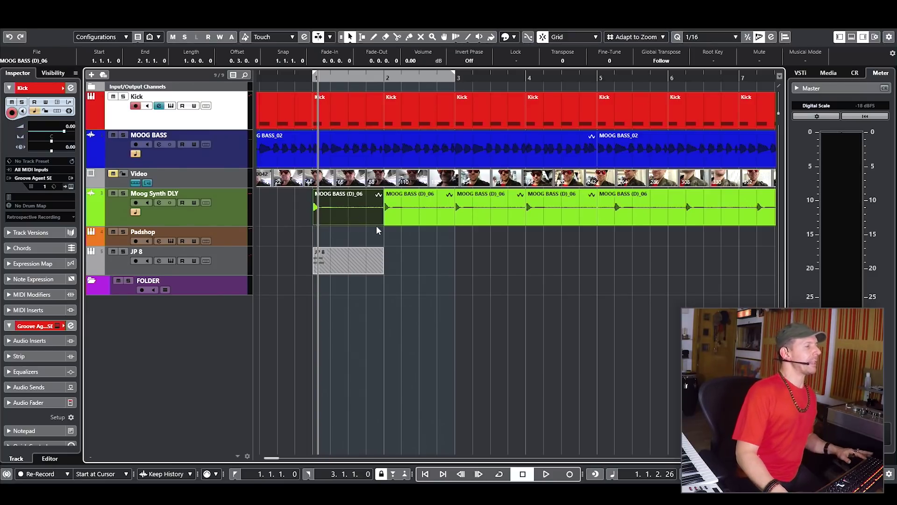
{"action": "left_click", "coordinate": [427, 220]}
{"action": "key", "text": "Delete"}
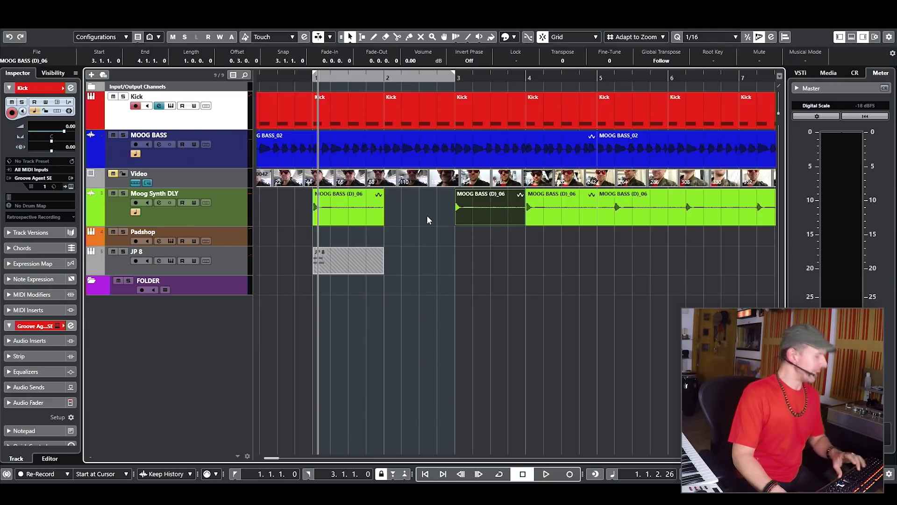
{"action": "key", "text": "ctrl+z"}
{"action": "mouse_move", "coordinate": [451, 224]}
{"action": "left_mouse_down"}
{"action": "mouse_move", "coordinate": [419, 223]}
{"action": "mouse_move", "coordinate": [445, 223]}
{"action": "left_mouse_up"}
Use the Range Selection tool to delete the one-beat range from 3.3 to 3.4 on the Moog Synth DLY track
{"action": "left_click", "coordinate": [362, 38]}
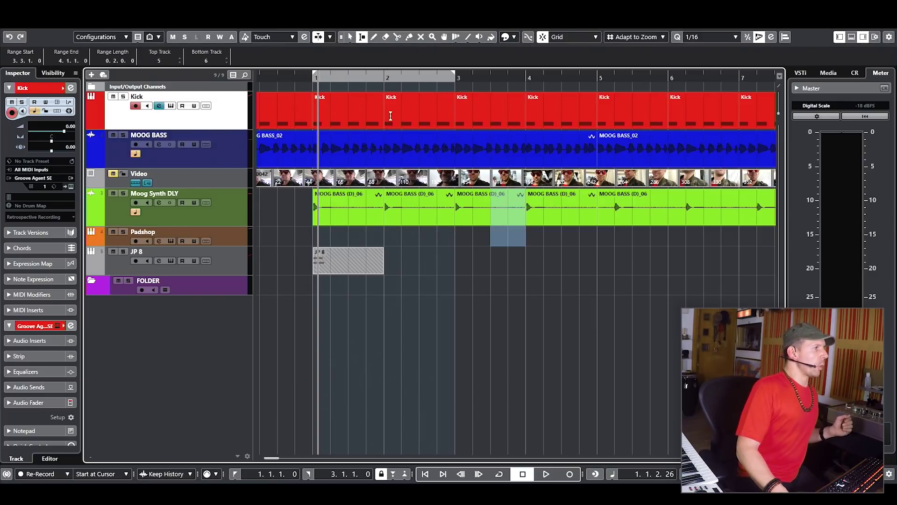
{"action": "left_click", "coordinate": [473, 238]}
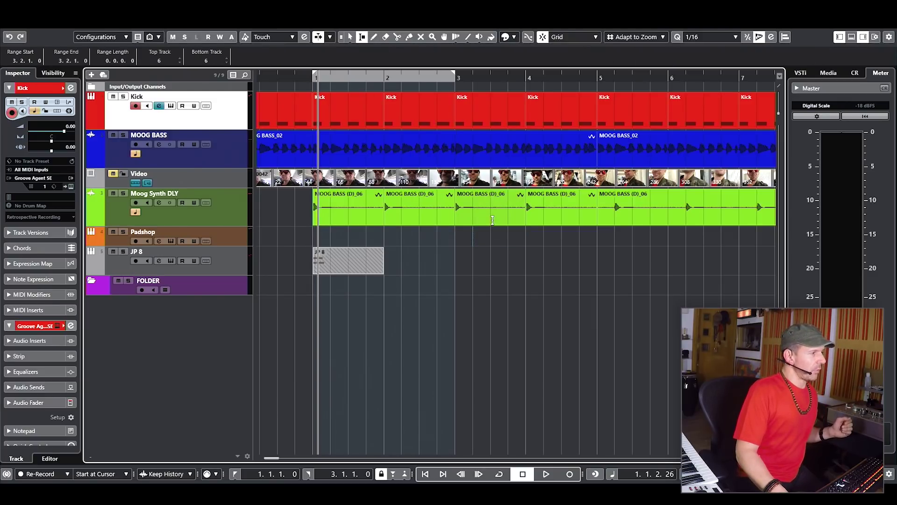
{"action": "key", "text": "Delete"}
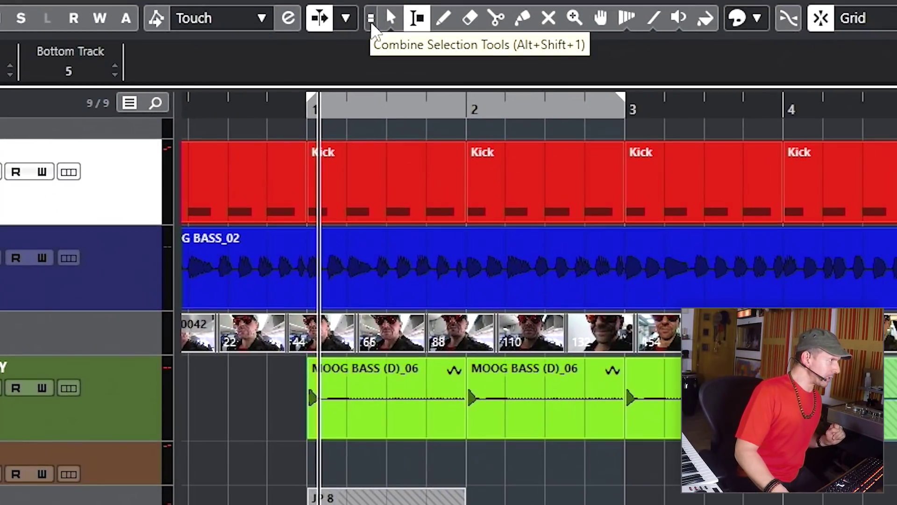
With Combine Selection Tools enabled, delete the MOOG BASS range from 3.4 to 4.3 and shorten the preceding event to beat 3.2
{"action": "left_click", "coordinate": [341, 37]}
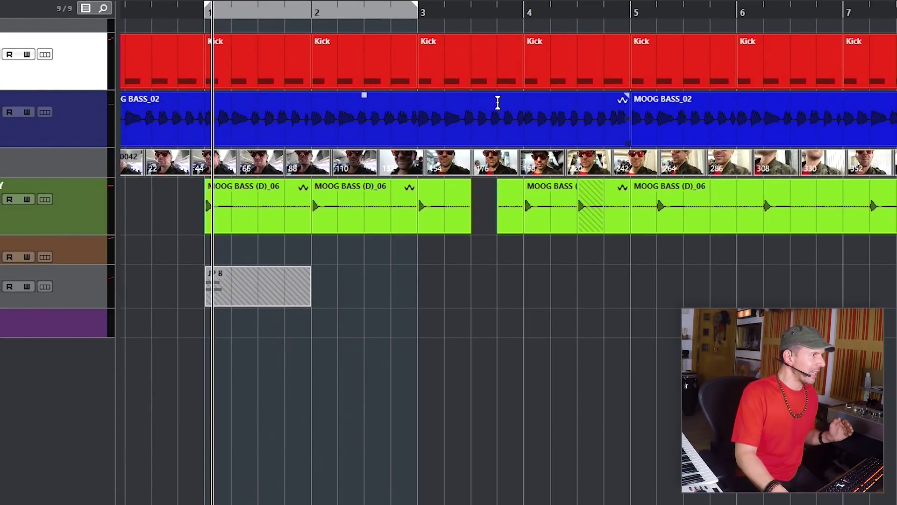
{"action": "left_click_drag", "start_coordinate": [499, 100], "coordinate": [575, 109]}
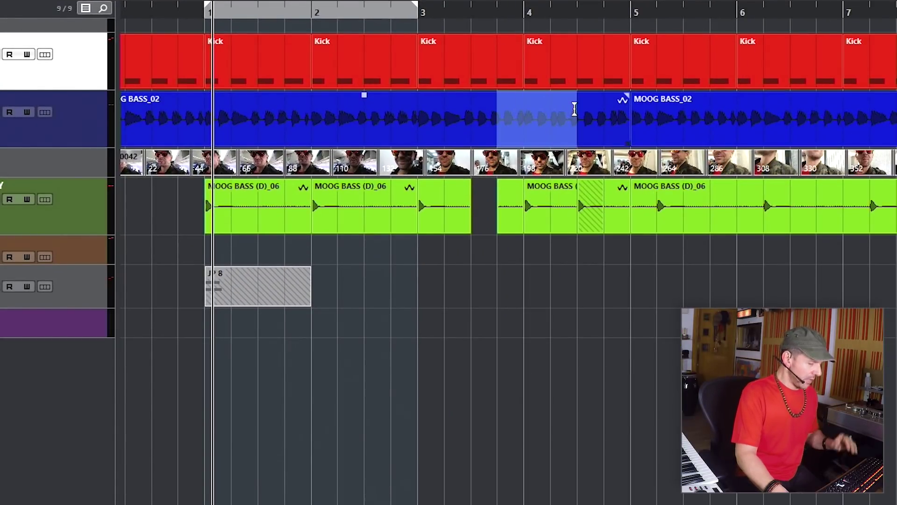
{"action": "key", "text": "Delete"}
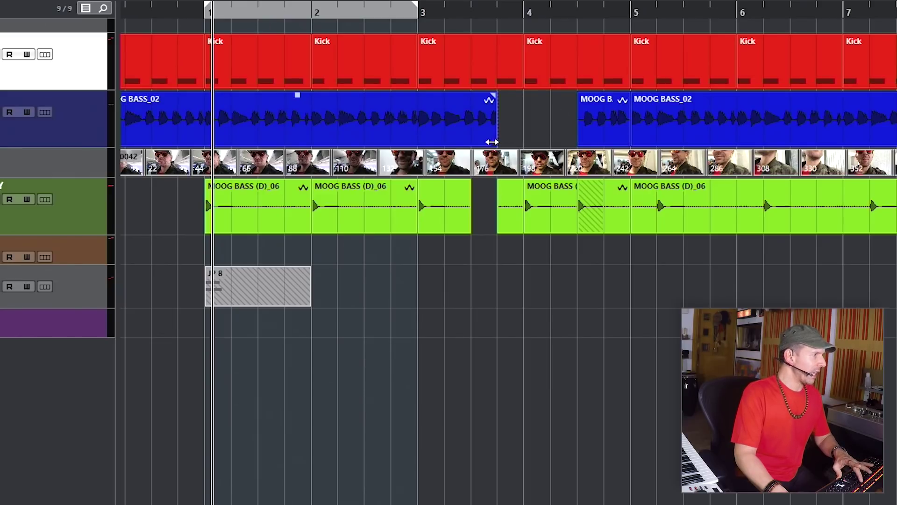
{"action": "left_click_drag", "start_coordinate": [491, 143], "coordinate": [425, 139]}
Delete the range from 3.4 to 5.4 on the Moog Synth DLY track using the combined selection tools
{"action": "left_click", "coordinate": [452, 213]}
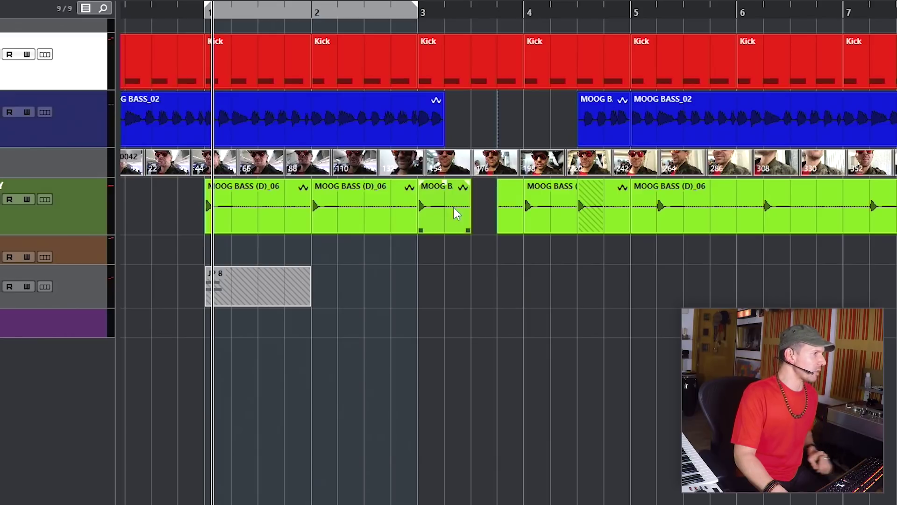
{"action": "key", "text": "2"}
{"action": "left_click_drag", "start_coordinate": [484, 192], "coordinate": [699, 192]}
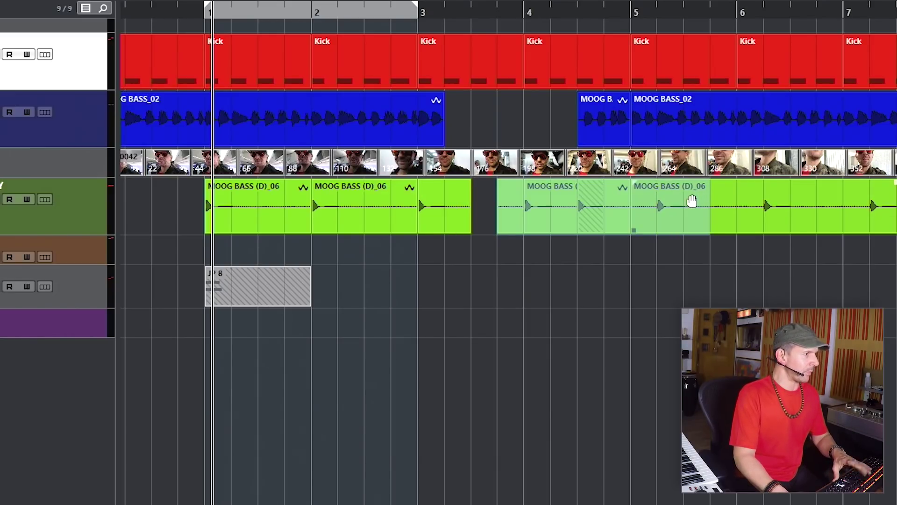
{"action": "key", "text": "Delete"}
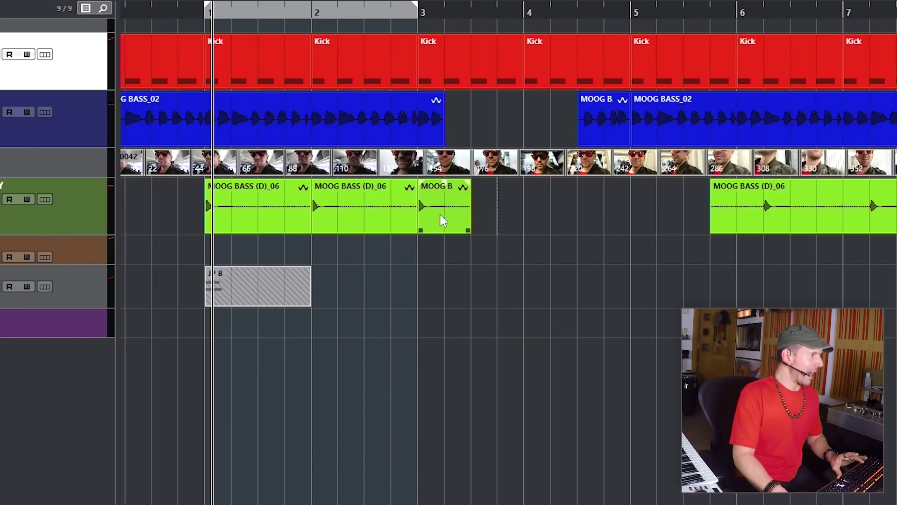
Duplicate the half-bar Moog Synth DLY event at bar 3 three times
{"action": "left_click", "coordinate": [443, 222]}
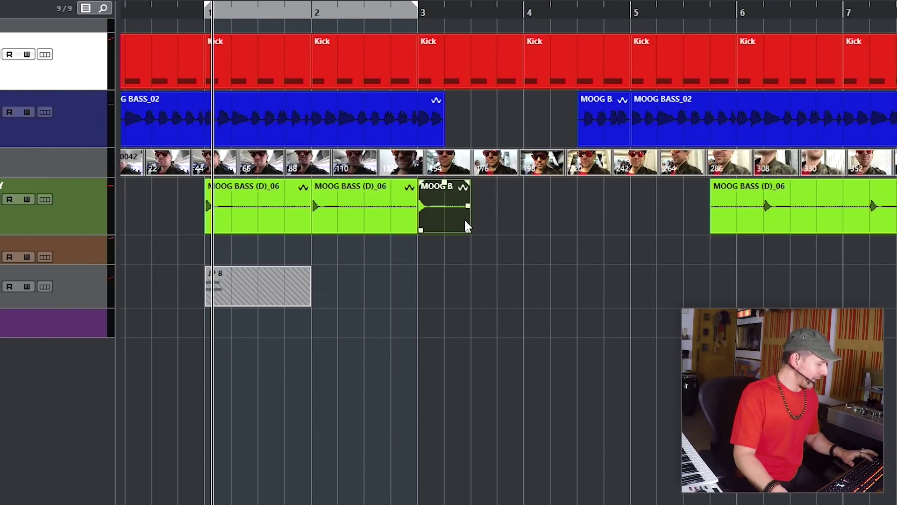
{"action": "key", "text": "ctrl+d"}
{"action": "key", "text": "ctrl+d"}
{"action": "key", "text": "ctrl+d"}
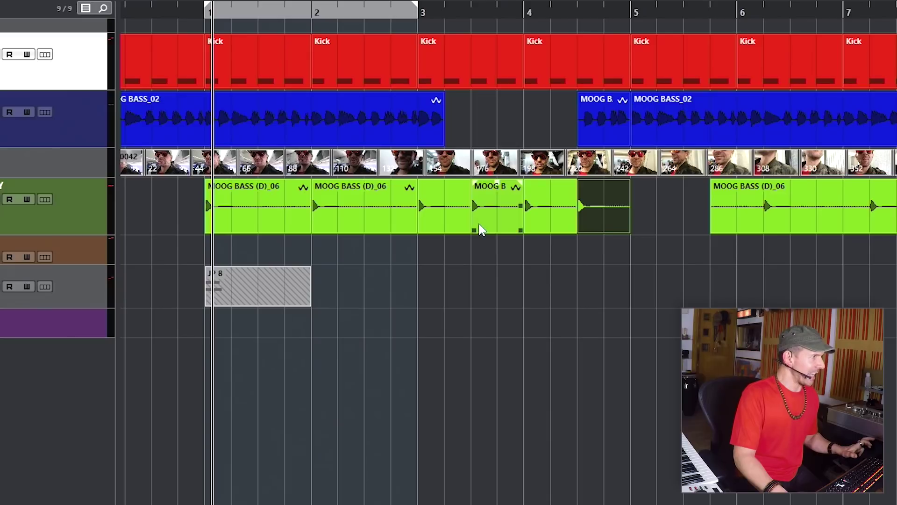
Delete the range 3.2 to 4.2 across MOOG BASS, Video and Moog Synth DLY, and the range 5.3 to 5.4 on MOOG BASS
{"action": "left_click_drag", "start_coordinate": [580, 94], "coordinate": [613, 96]}
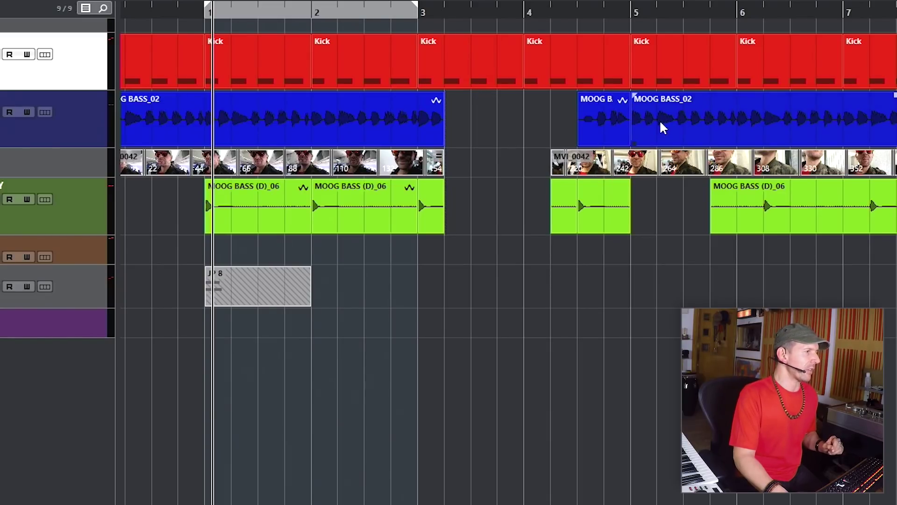
{"action": "left_click", "coordinate": [673, 120]}
{"action": "key", "text": "2"}
{"action": "left_click_drag", "start_coordinate": [681, 117], "coordinate": [699, 116]}
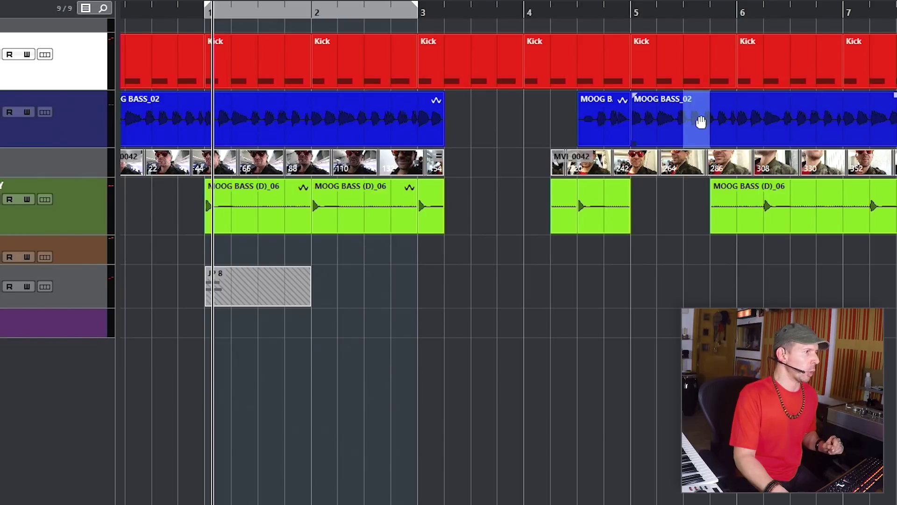
{"action": "key", "text": "Delete"}
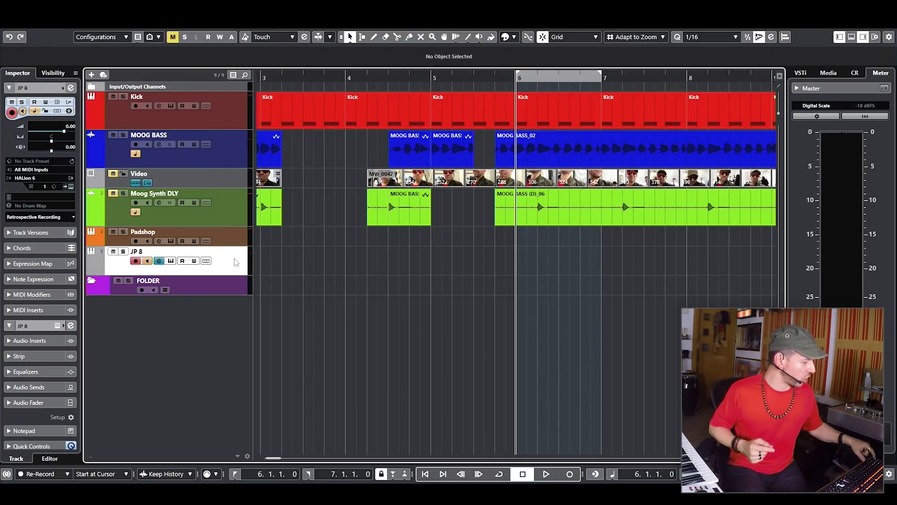
Insert the retrospective MIDI recording on the JP 8 track at bar 6, delete the part and keep JP 8 selected
{"action": "key", "text": "shift+KP_Multiply"}
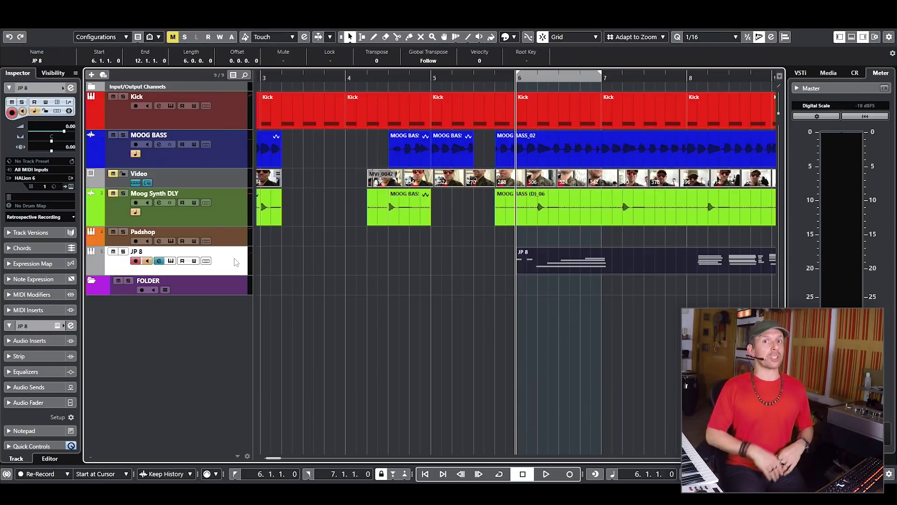
{"action": "key", "text": "Delete"}
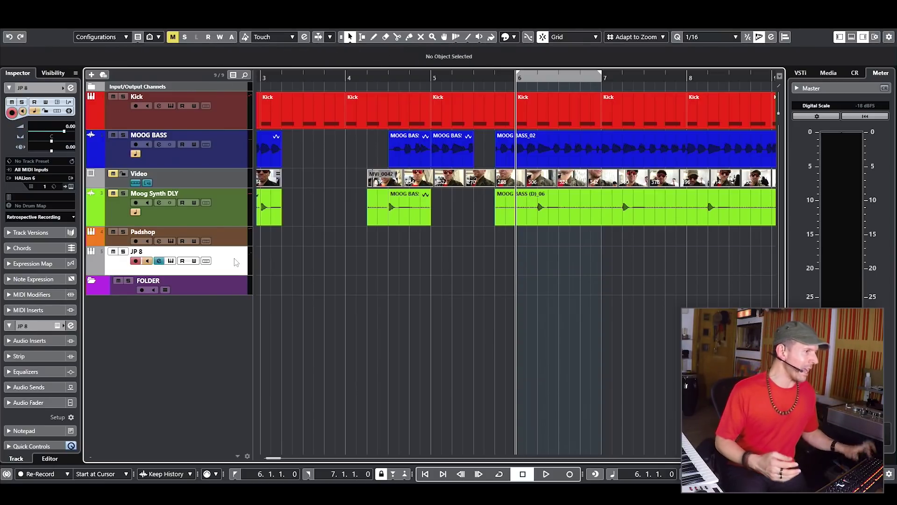
{"action": "left_click", "coordinate": [233, 113]}
{"action": "left_click", "coordinate": [230, 154]}
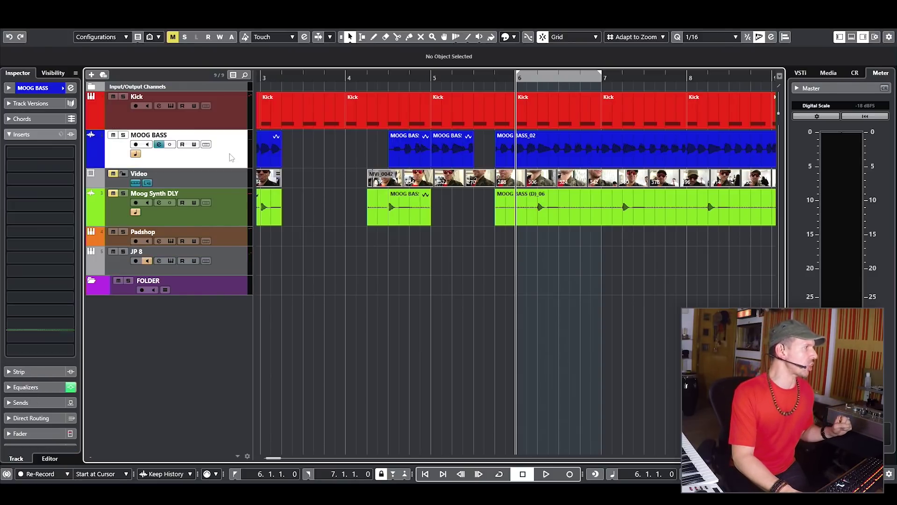
{"action": "left_click", "coordinate": [228, 270]}
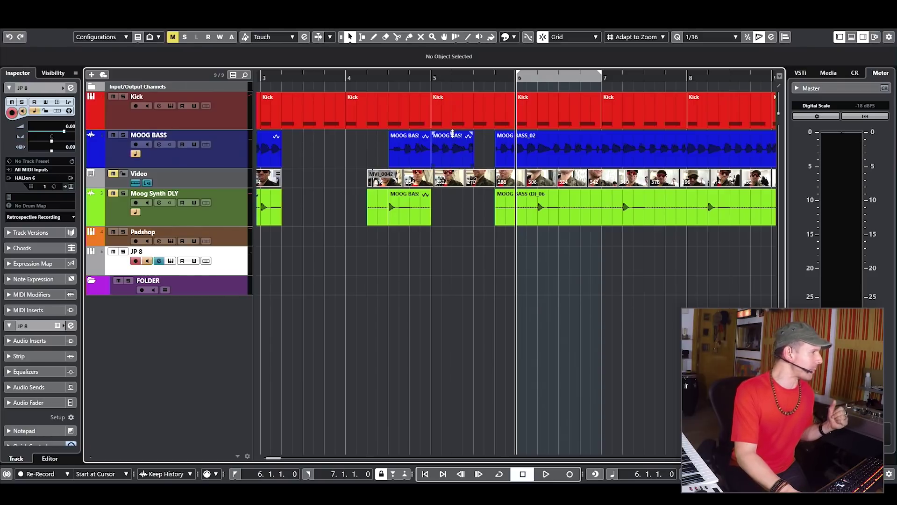
Turn on cycle mode over bar 6, run the loop while performing notes on the JP 8 track, and stop playback
{"action": "key", "text": "KP_Divide"}
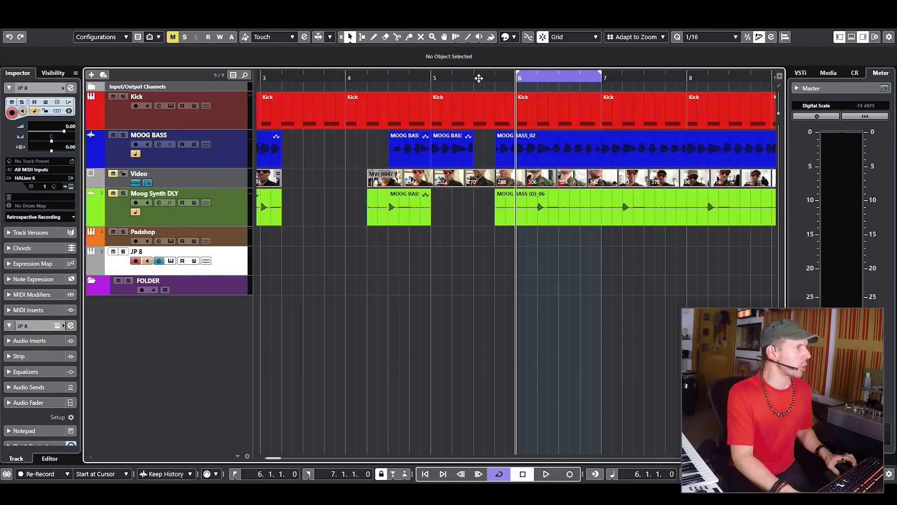
{"action": "left_click", "coordinate": [435, 75]}
{"action": "key", "text": "space"}
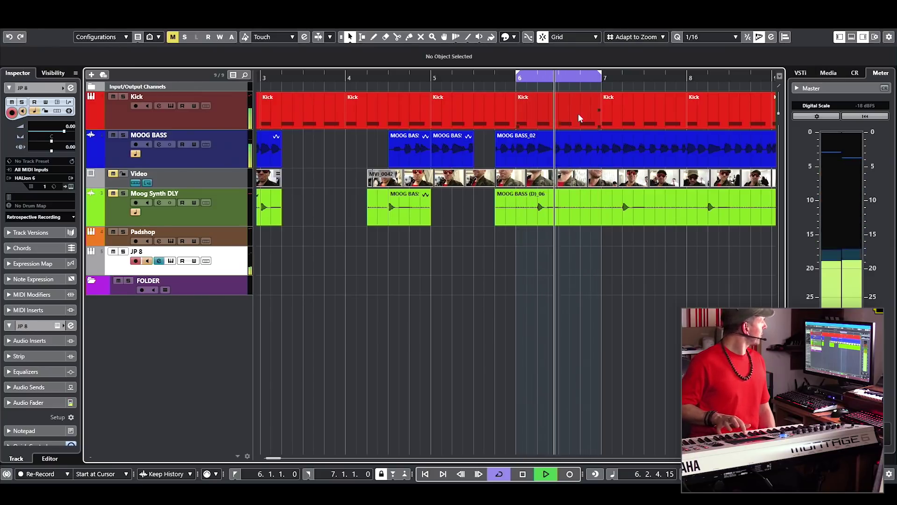
{"action": "key", "text": "space"}
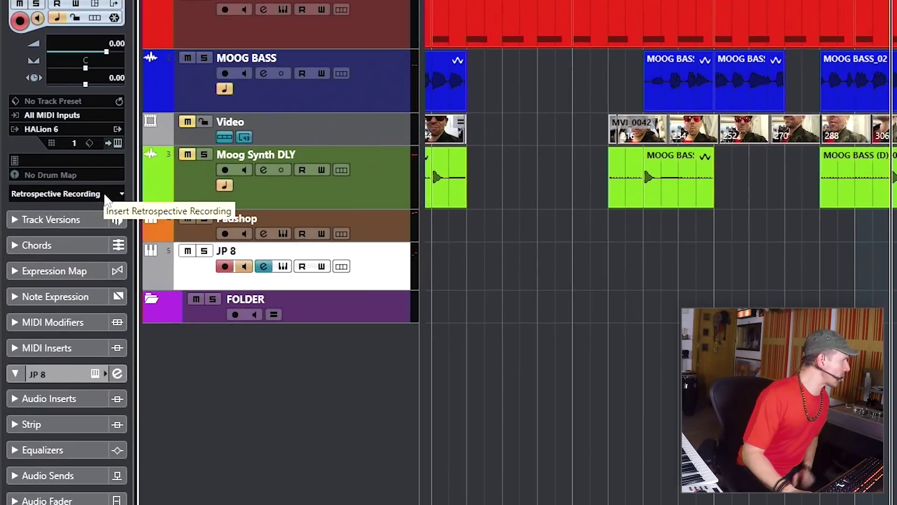
Insert the JP 8 retrospective recording as a cycle recording and bring the fifth of its overlapping takes to the front
{"action": "left_click", "coordinate": [104, 195]}
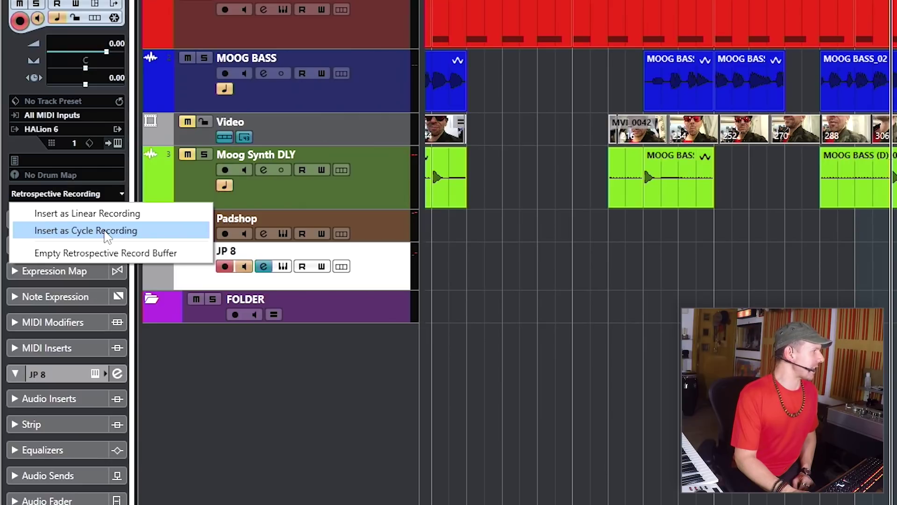
{"action": "left_click", "coordinate": [106, 236]}
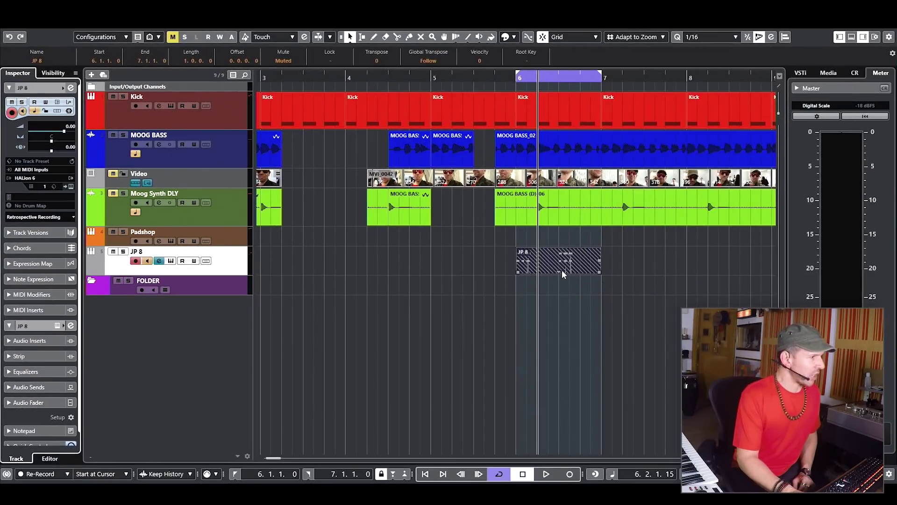
{"action": "left_click", "coordinate": [560, 272]}
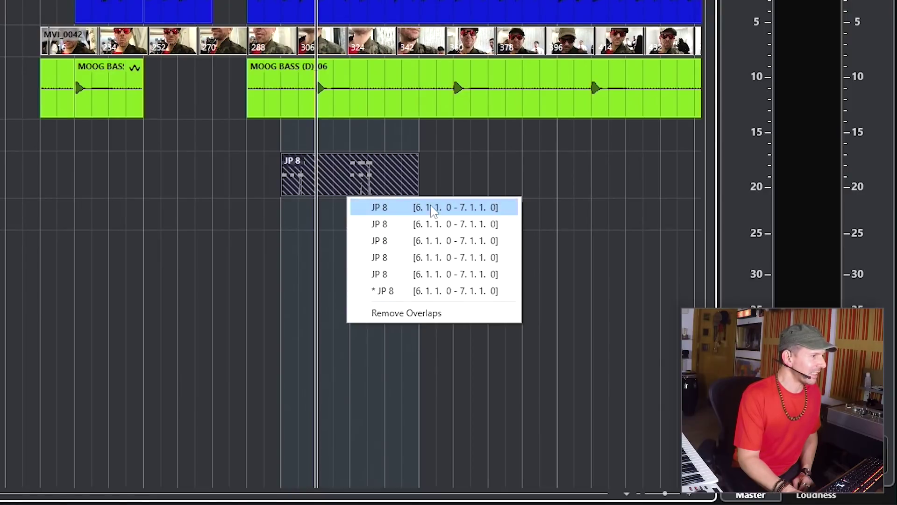
{"action": "left_click", "coordinate": [444, 274]}
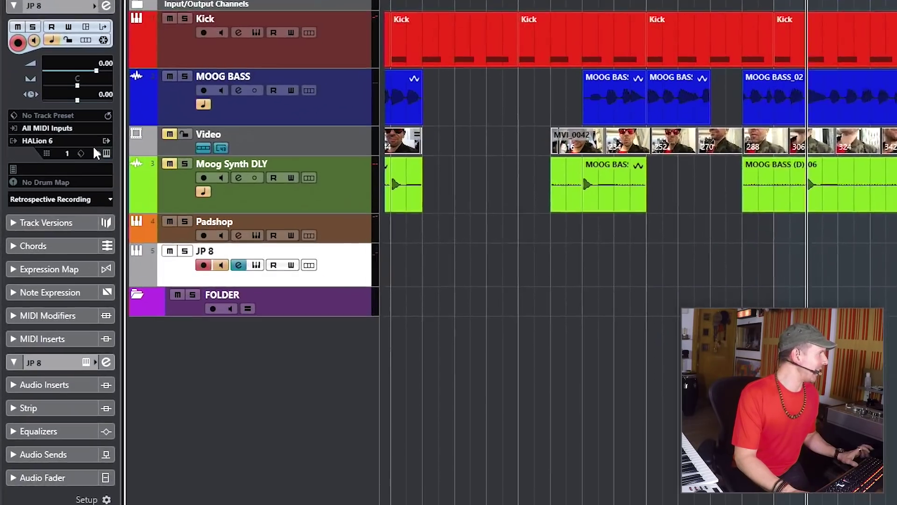
Insert the retrospective recording on the JP 8 track as a linear recording at bar 6
{"action": "left_click", "coordinate": [69, 218]}
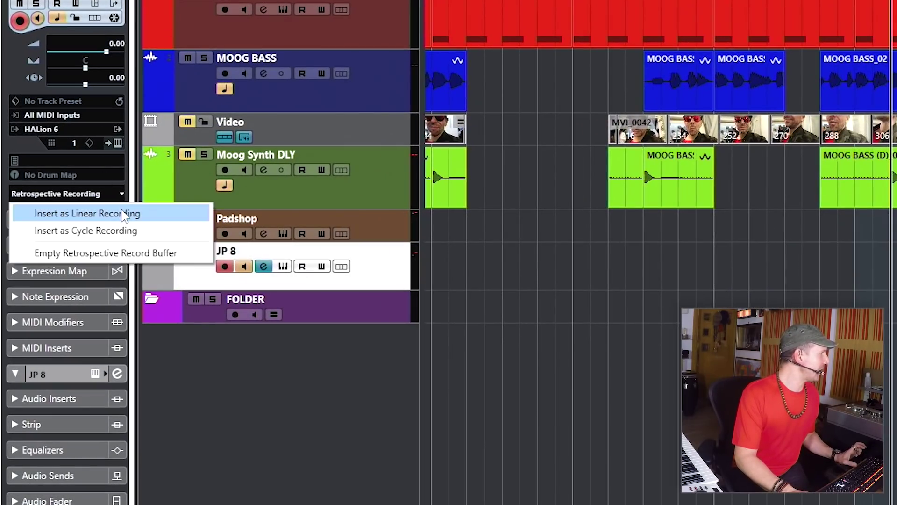
{"action": "left_click", "coordinate": [124, 214]}
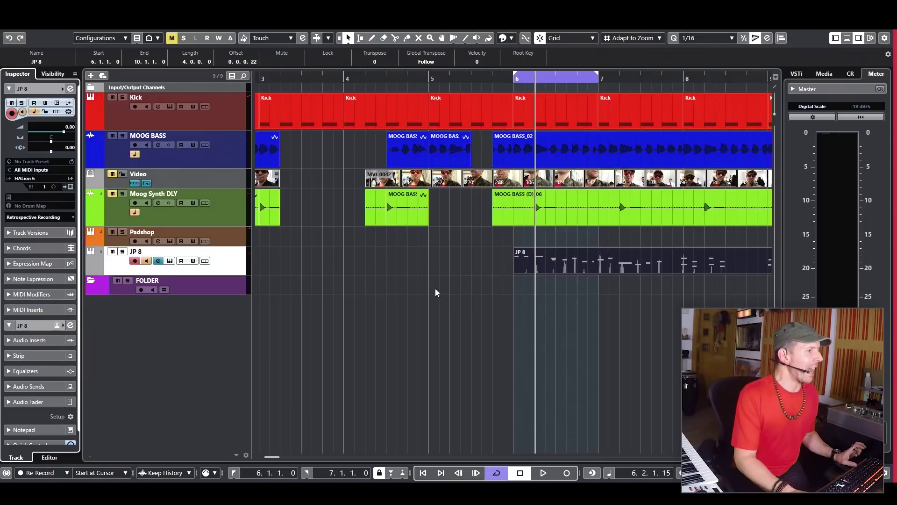
{"action": "scroll", "coordinate": [600, 286], "scroll_direction": "up", "scroll_amount": 4}
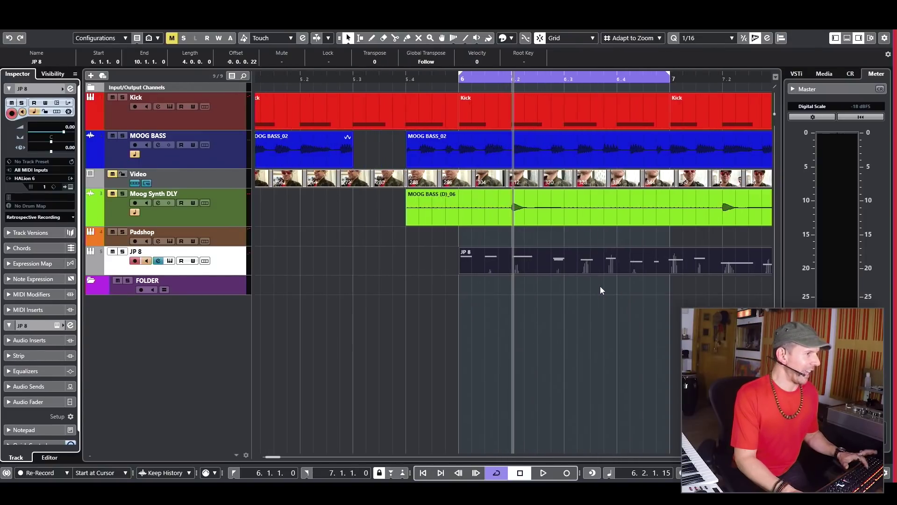
{"action": "scroll", "coordinate": [600, 290], "scroll_direction": "down", "scroll_amount": 6}
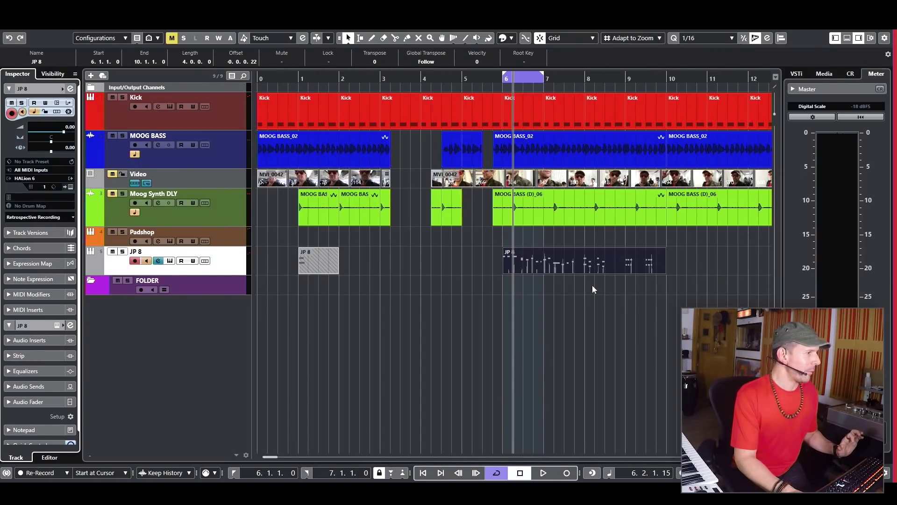